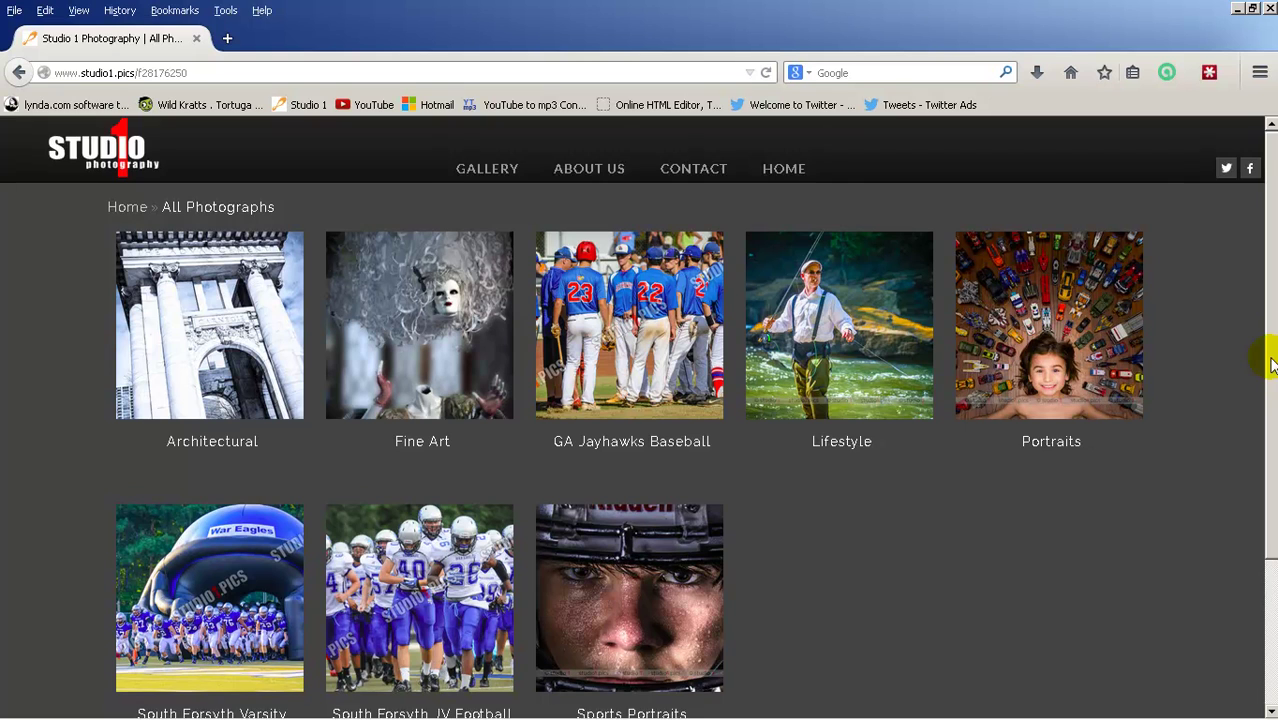
# Step: Open the Winder-Barrow Scrimmage 8/15/14 album under South Forsyth Varsity Football and enter photo-selection mode
pyautogui.scroll(-2, 1270, 363)
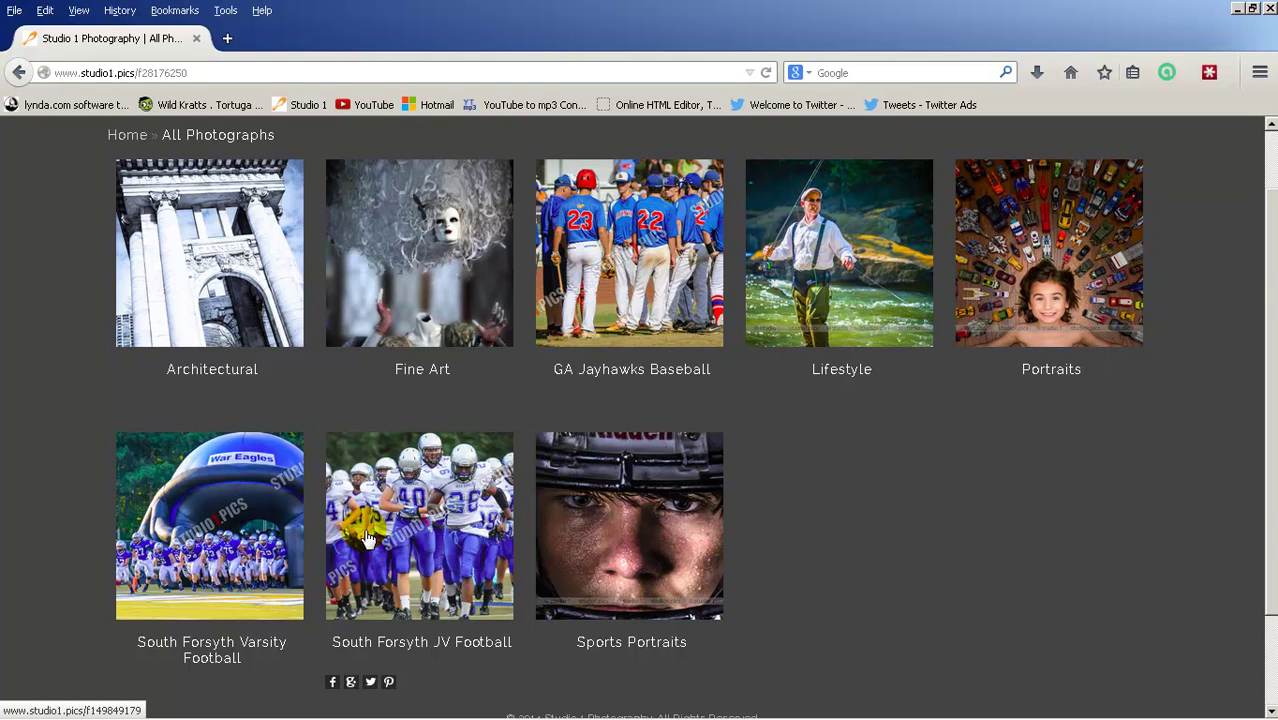
pyautogui.click(270, 528)
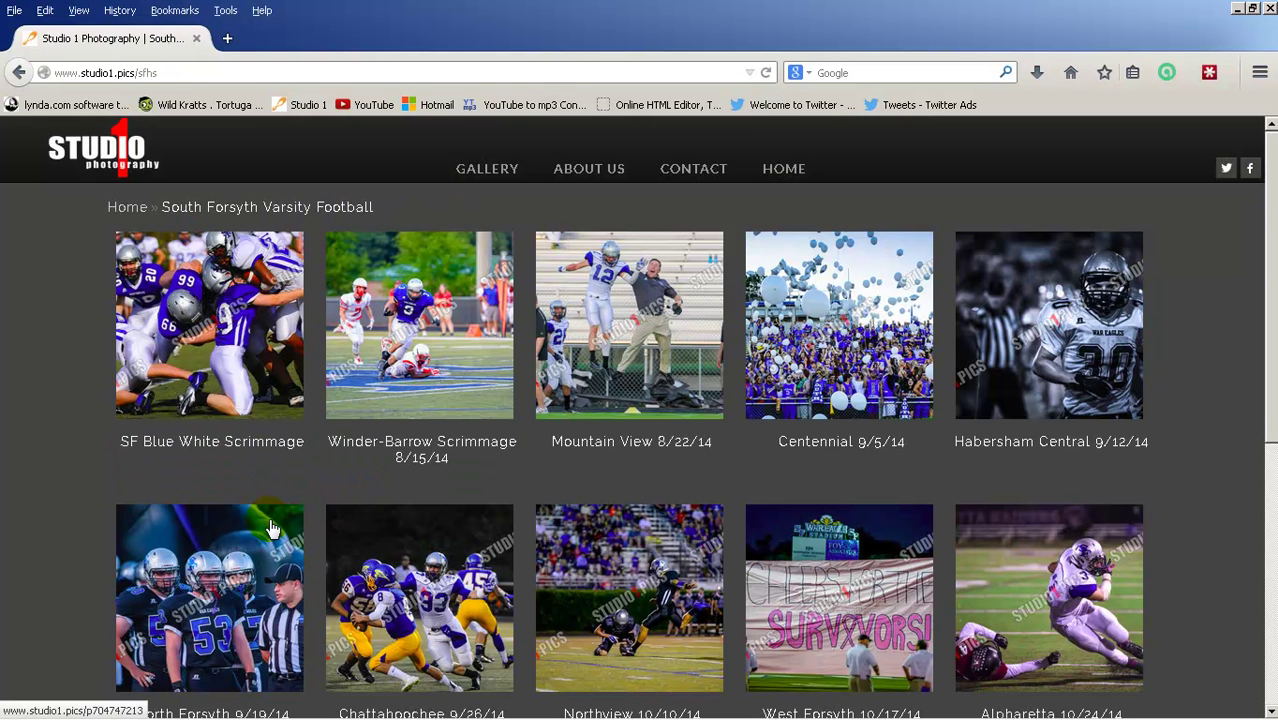
pyautogui.click(423, 359)
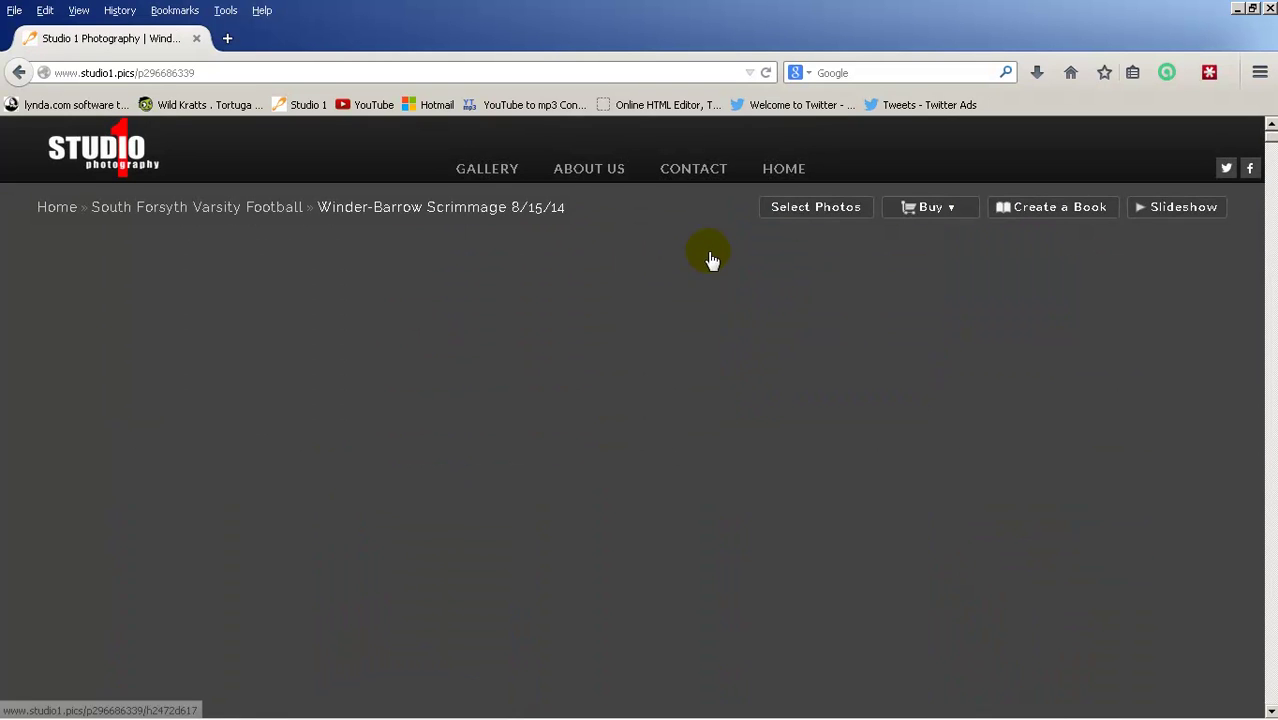
pyautogui.click(830, 211)
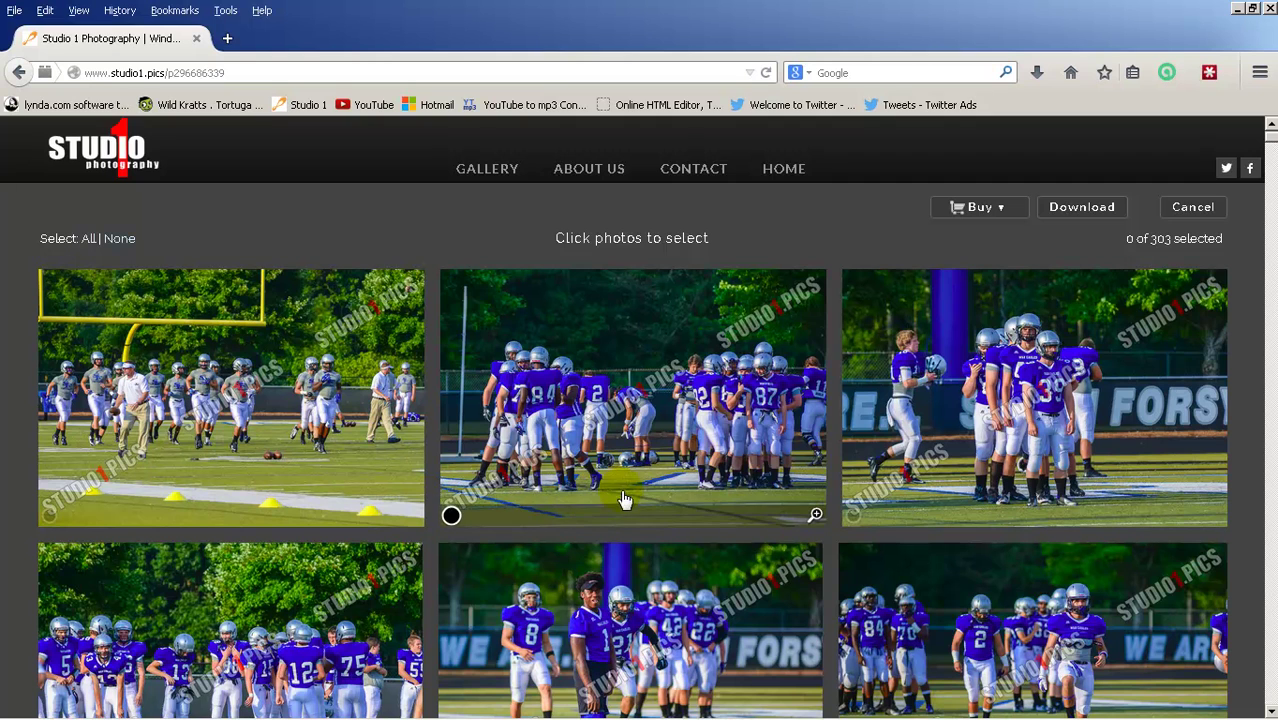
# Step: Tick the first three photos in the album's top row so the counter reads 3 of 303
pyautogui.click(852, 515)
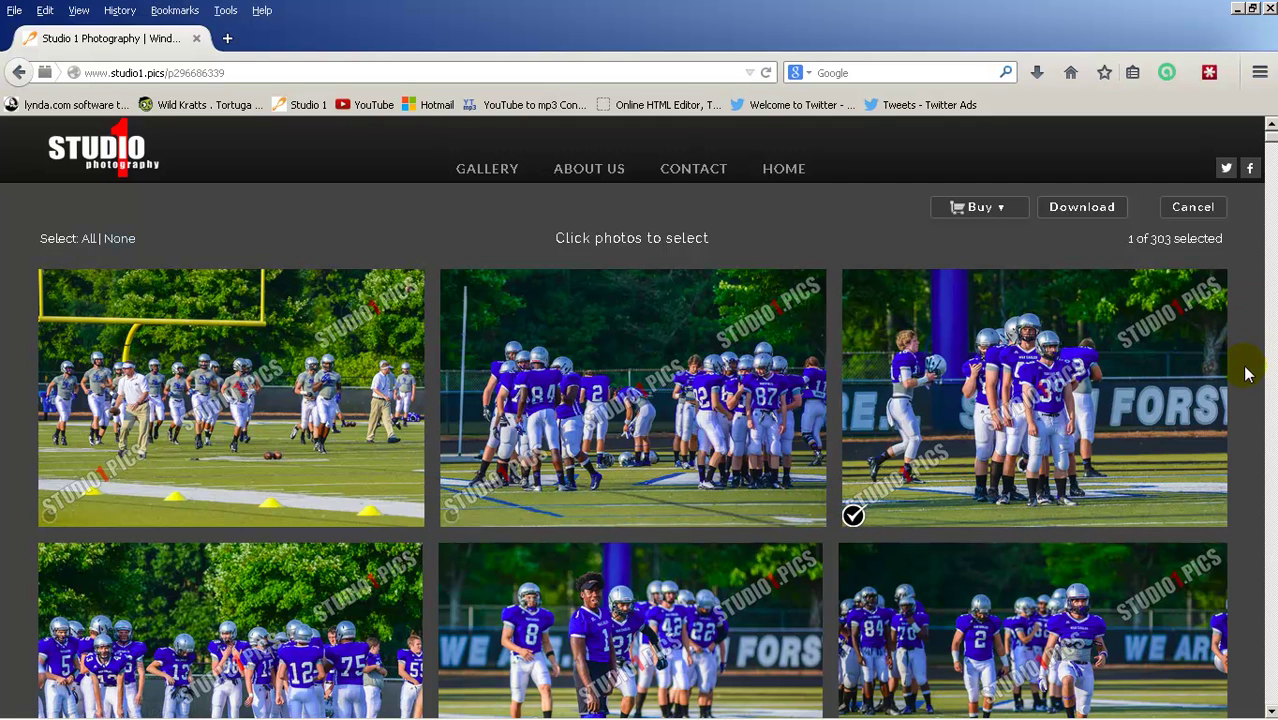
pyautogui.click(452, 516)
pyautogui.click(48, 515)
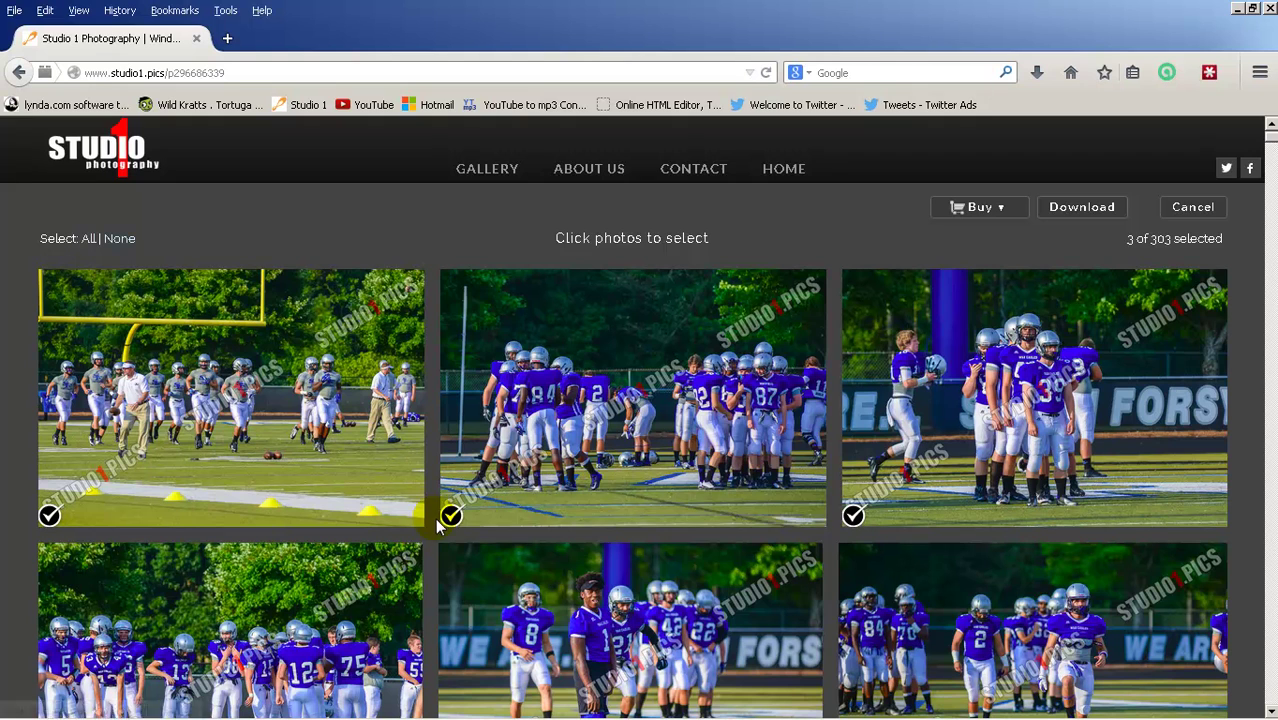
pyautogui.click(452, 516)
pyautogui.click(452, 516)
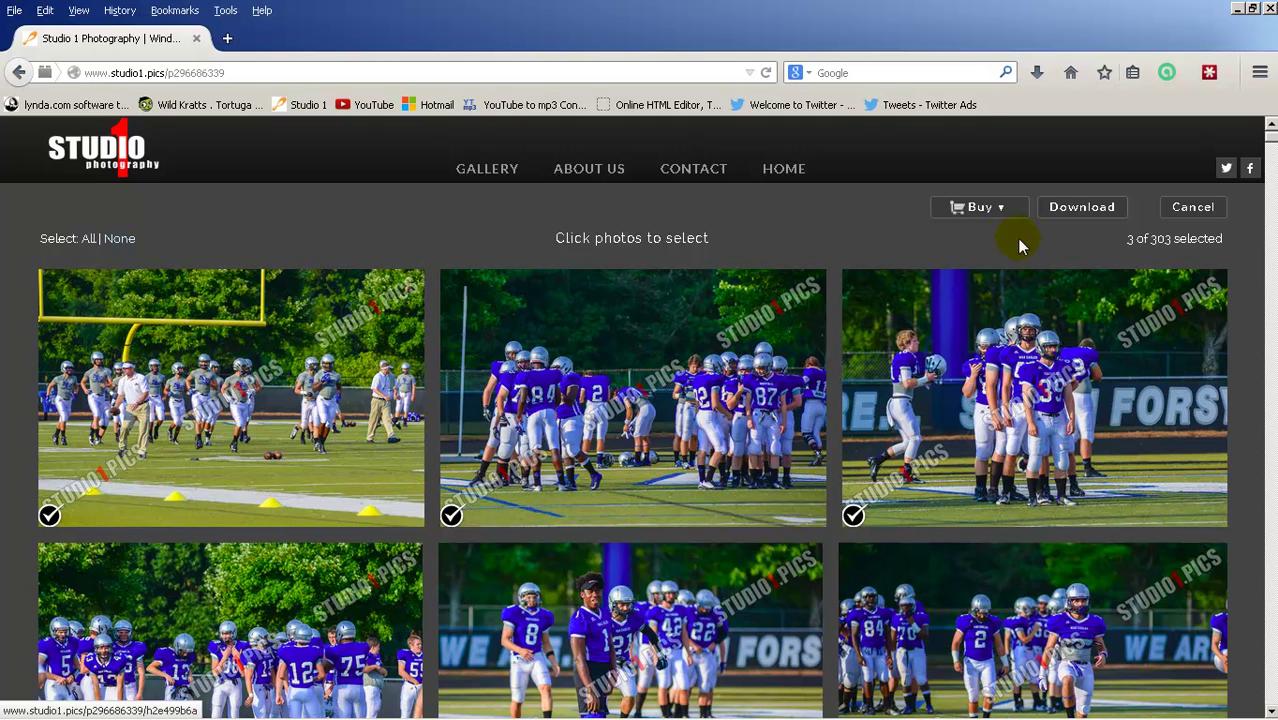
# Step: Download the three photos with the gallery password and save Winder-Barrow Scrimmage 8_15_14.zip to disk
pyautogui.click(1078, 212)
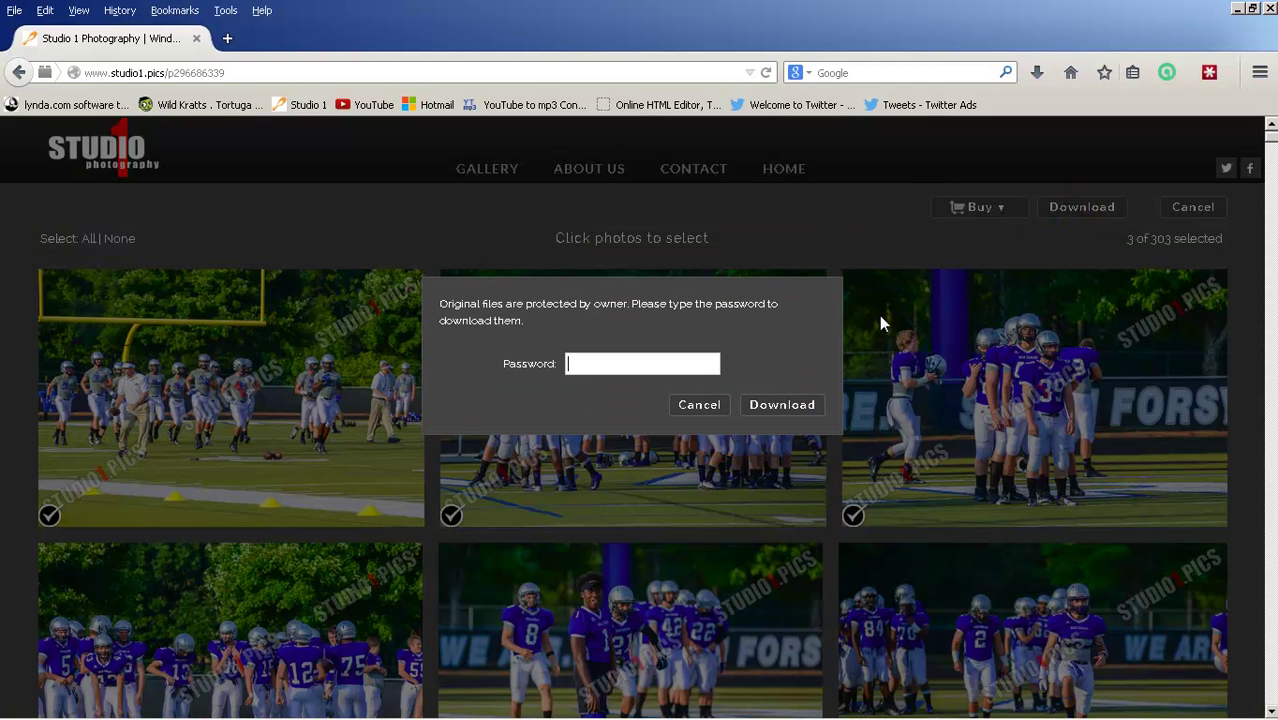
pyautogui.write('•••••••••')
pyautogui.click(815, 405)
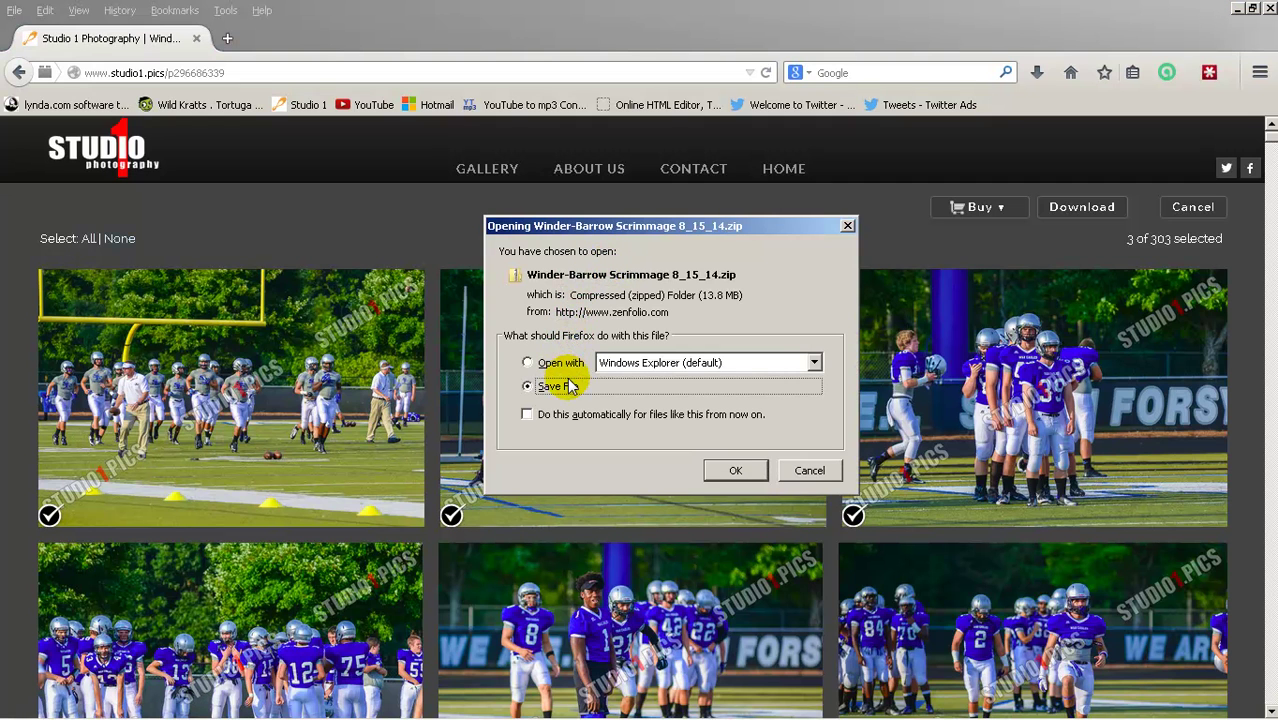
pyautogui.click(710, 470)
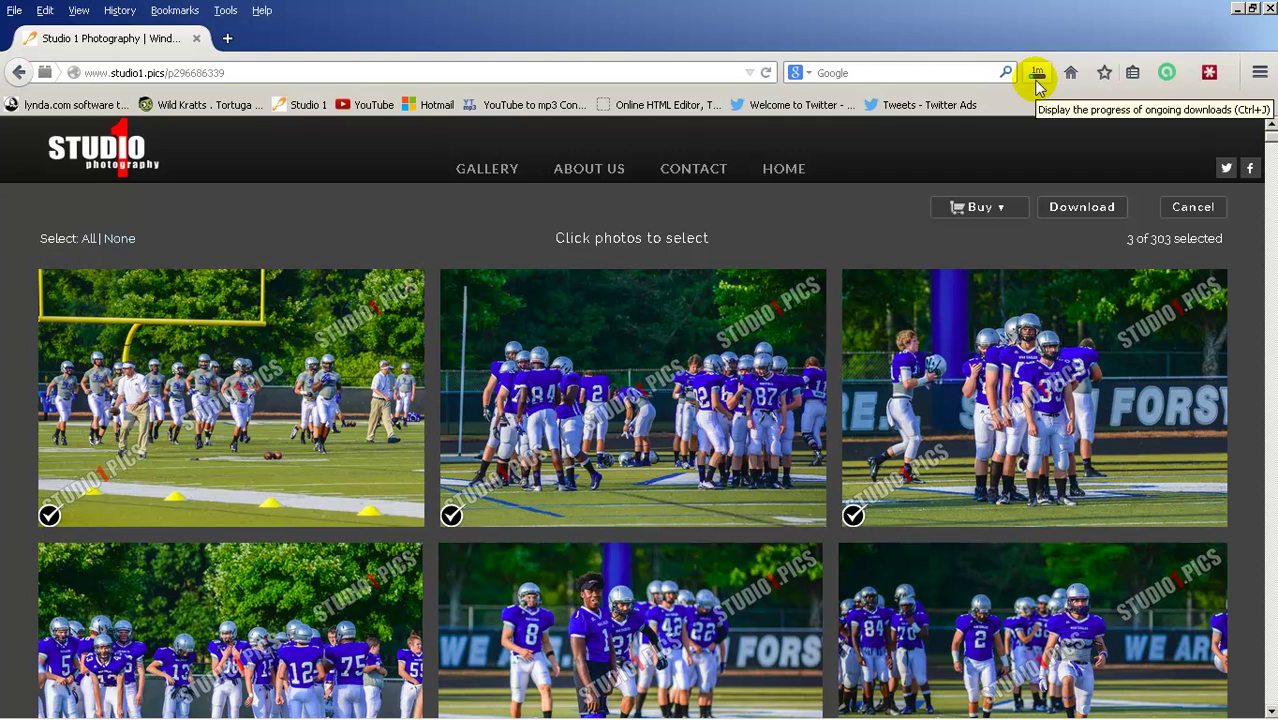
# Step: From Firefox's Downloads list, open the folder containing Winder-Barrow Scrimmage 8_15_14.zip
pyautogui.click(226, 12)
pyautogui.click(238, 32)
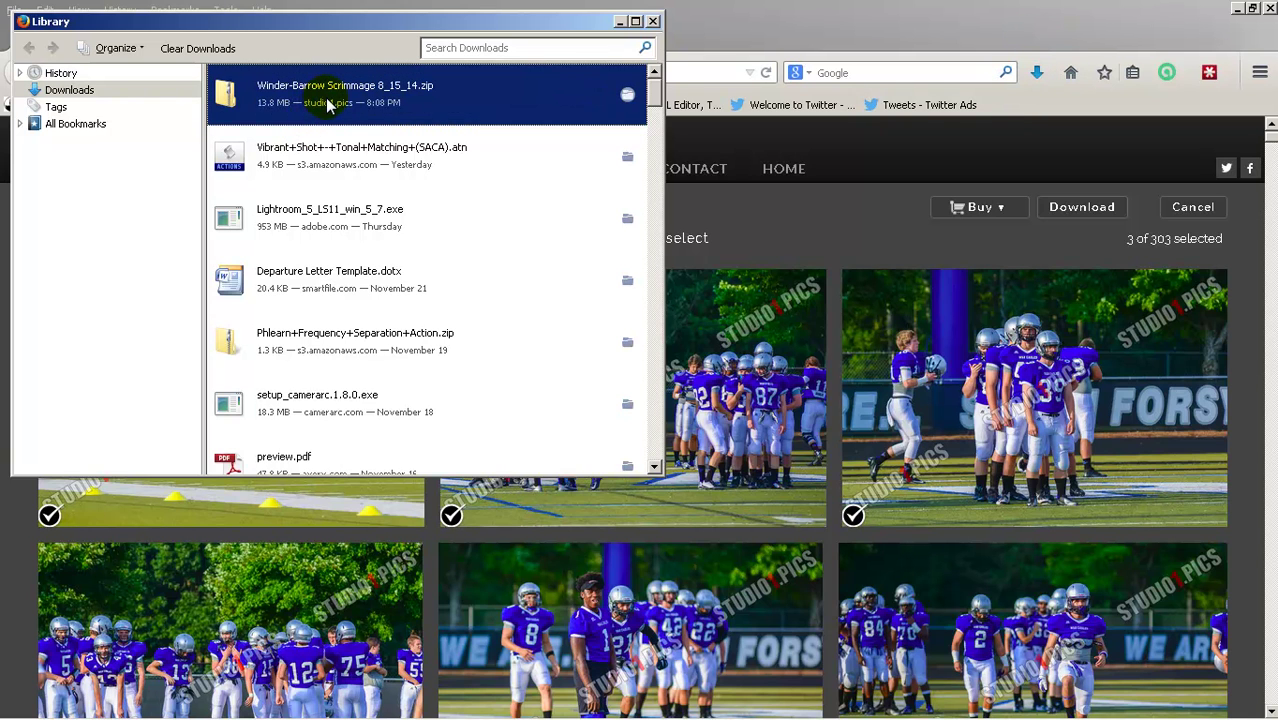
pyautogui.rightClick(328, 104)
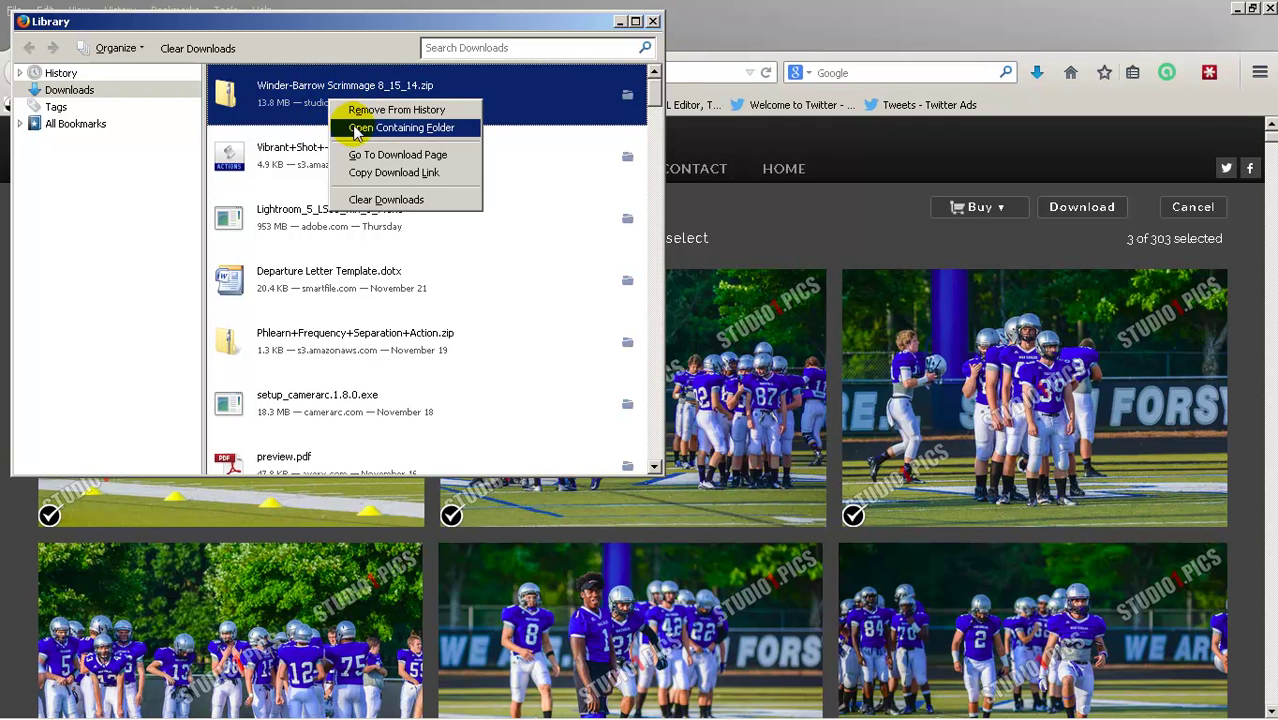
pyautogui.click(357, 129)
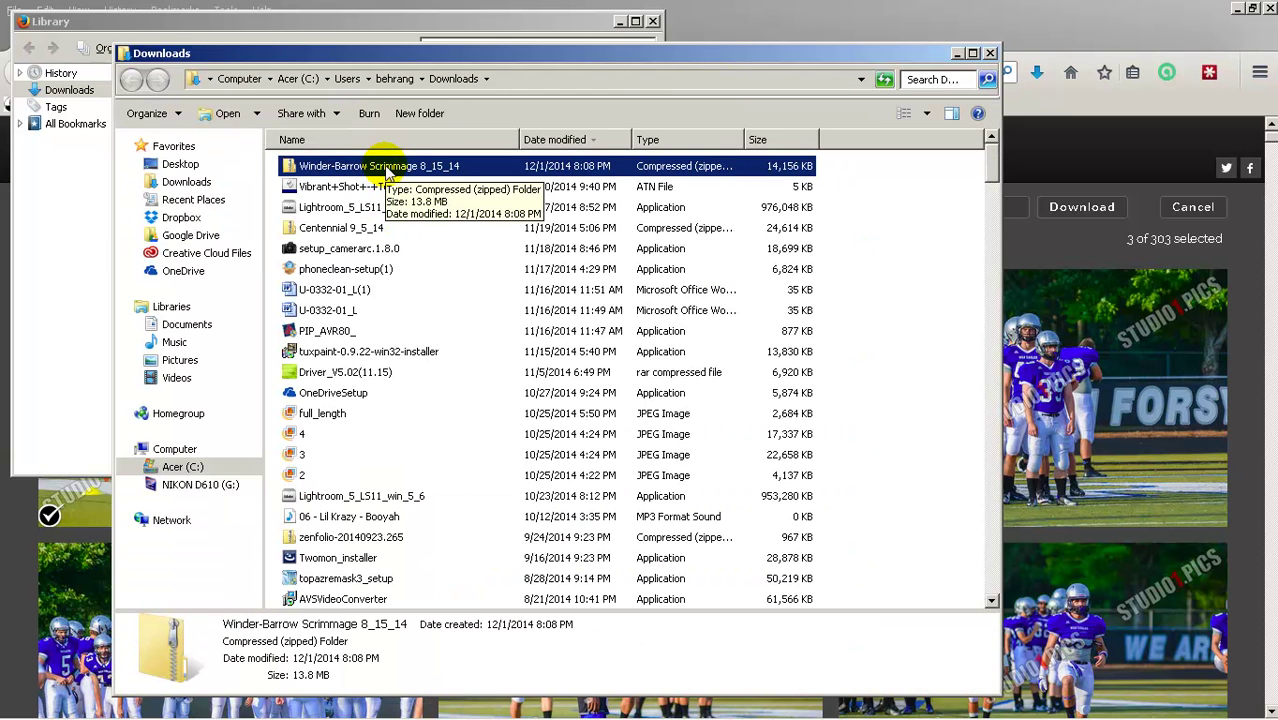
# Step: Cut the Winder-Barrow Scrimmage 8_15_14 zip from Downloads and paste it into the Documents library
pyautogui.rightClick(388, 172)
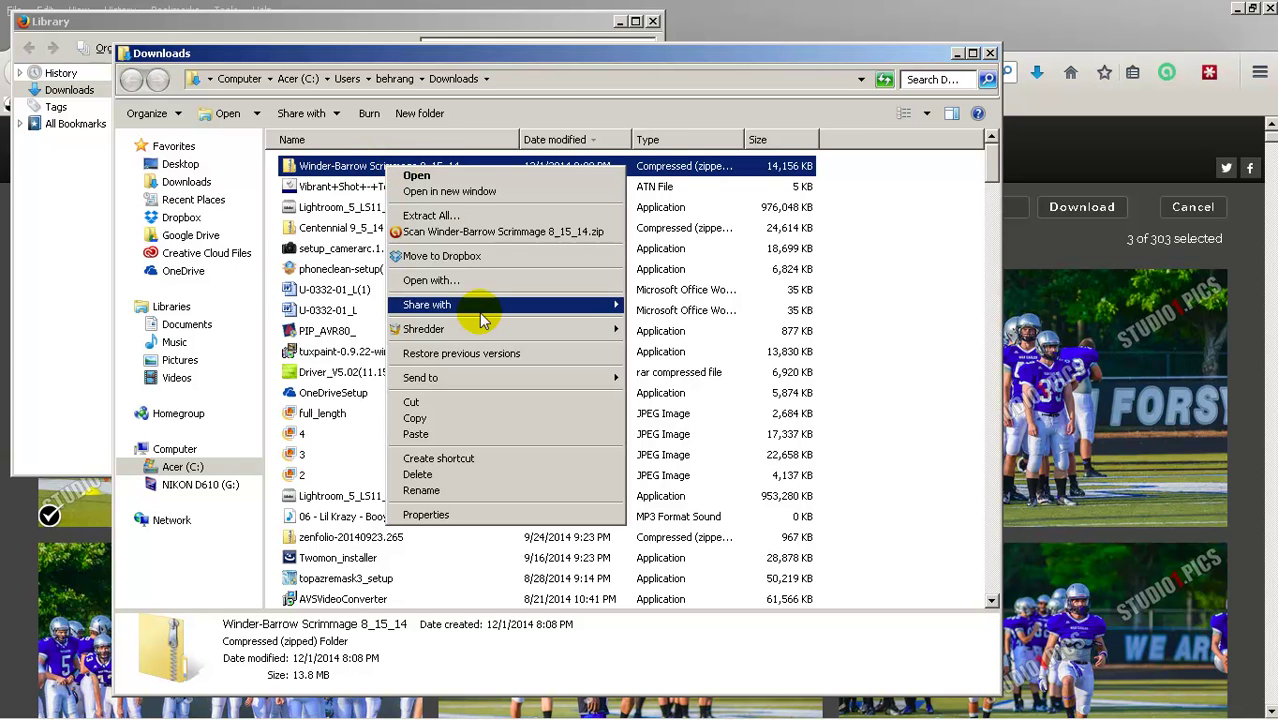
pyautogui.click(485, 404)
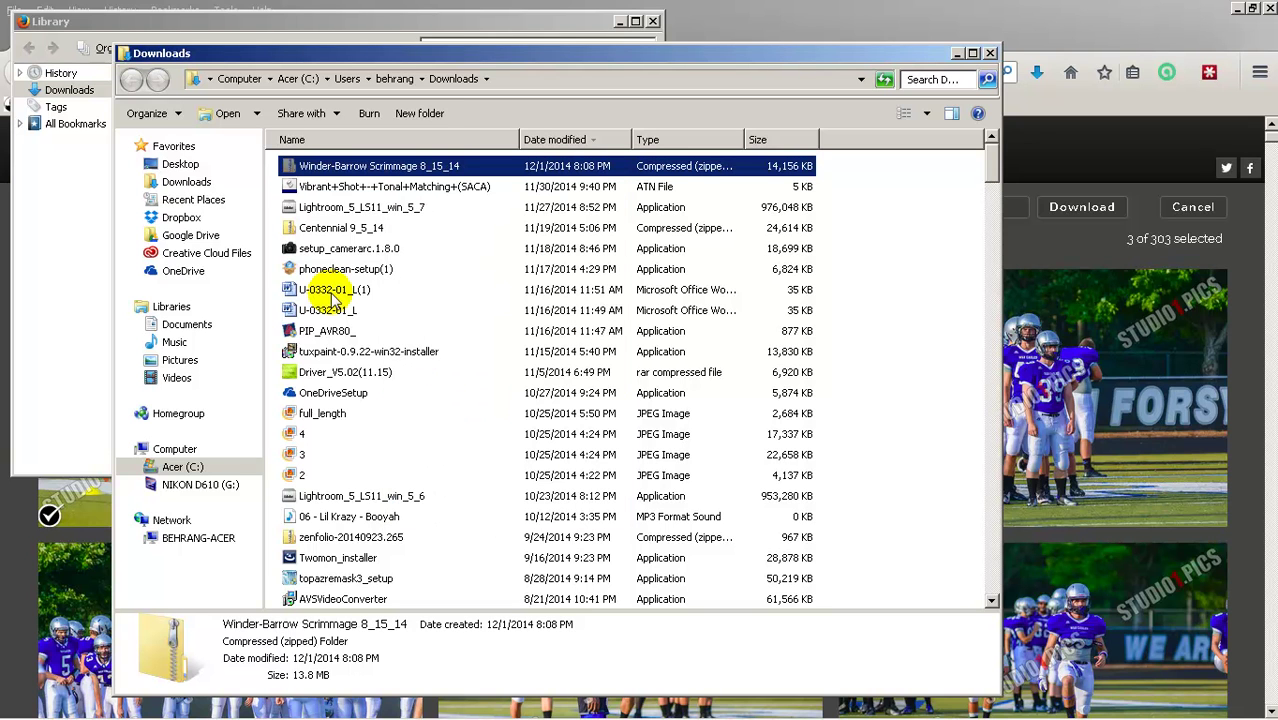
pyautogui.click(188, 326)
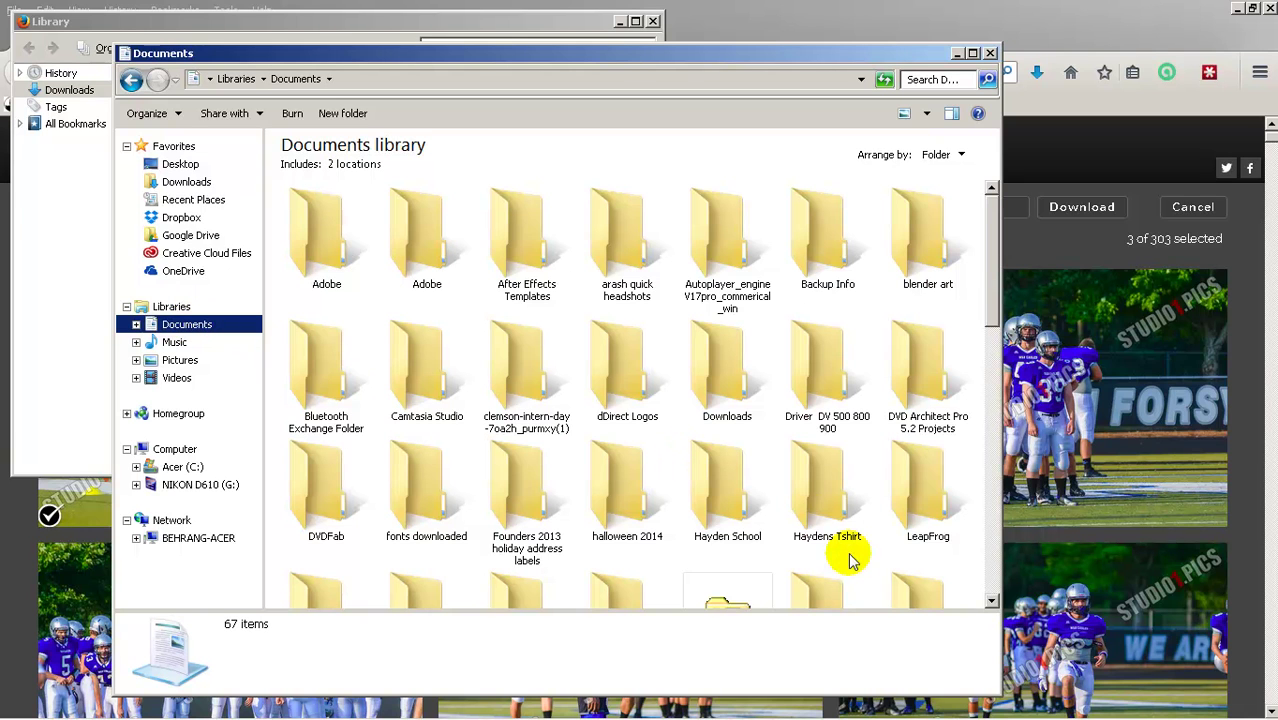
pyautogui.rightClick(868, 566)
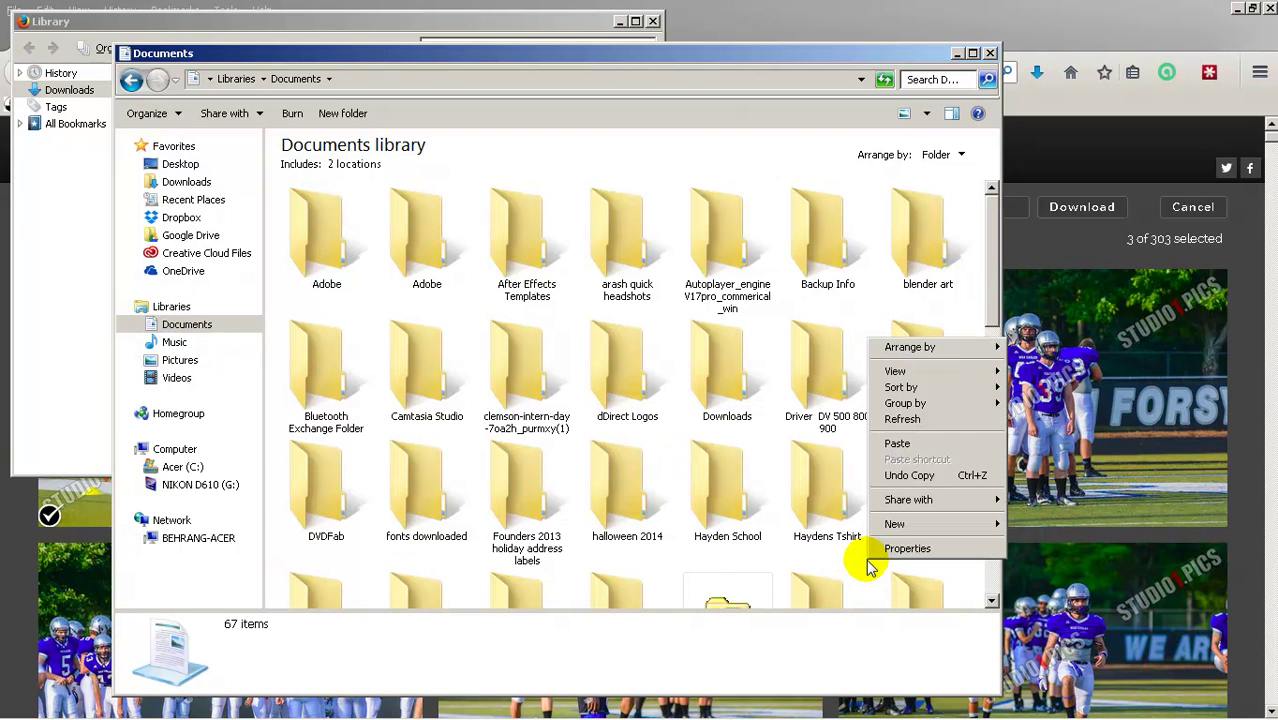
pyautogui.click(916, 446)
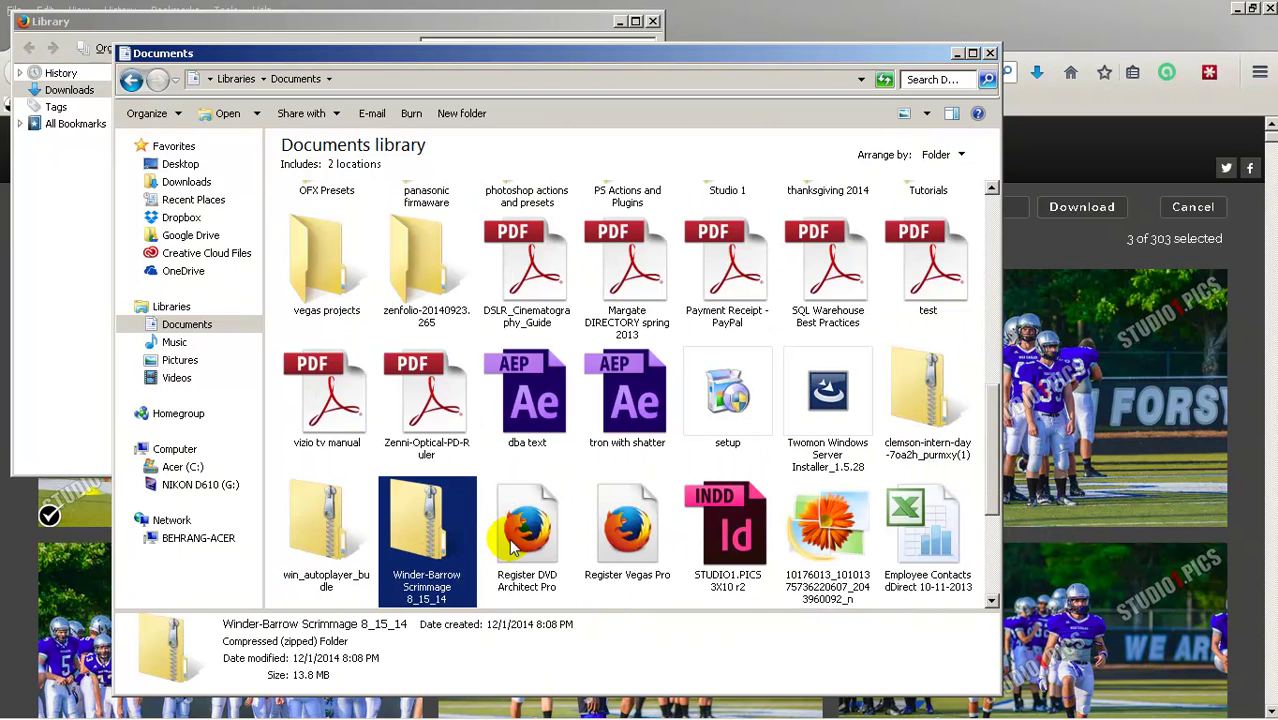
# Step: Check the zip contains S1_A-1 to S1_A-3, then close the Documents and Firefox Library windows
pyautogui.doubleClick(423, 542)
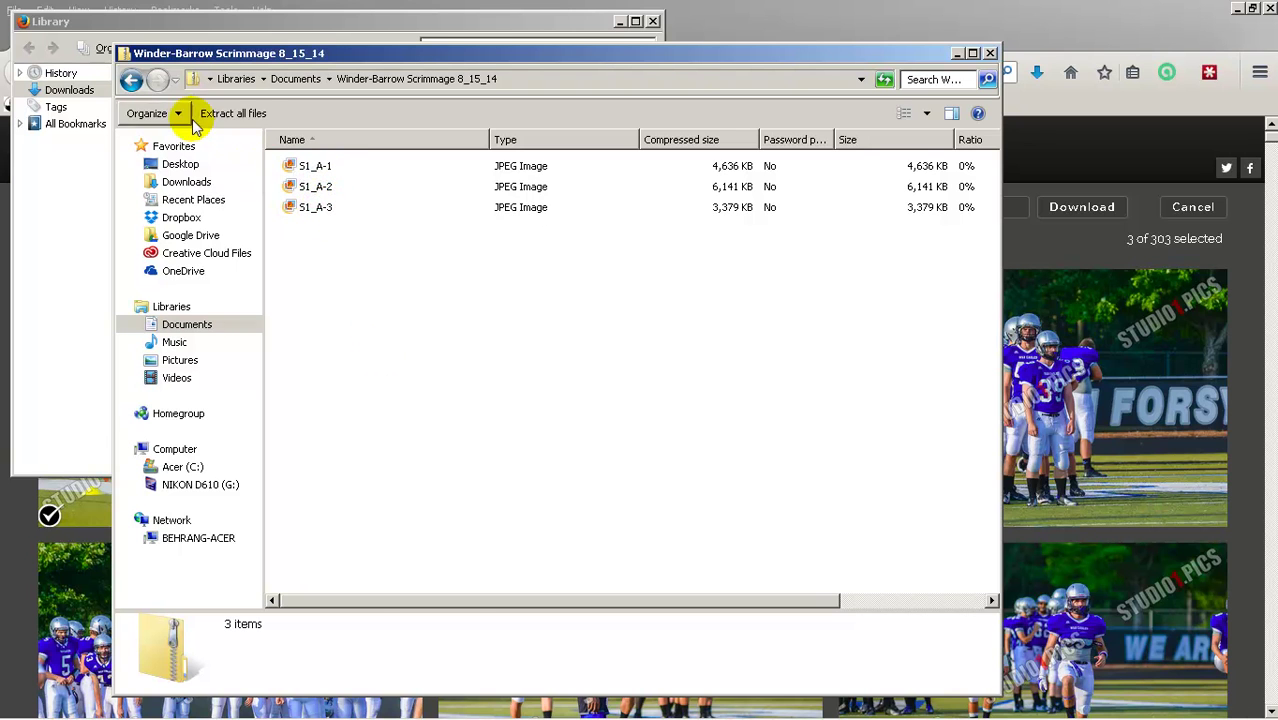
pyautogui.click(133, 82)
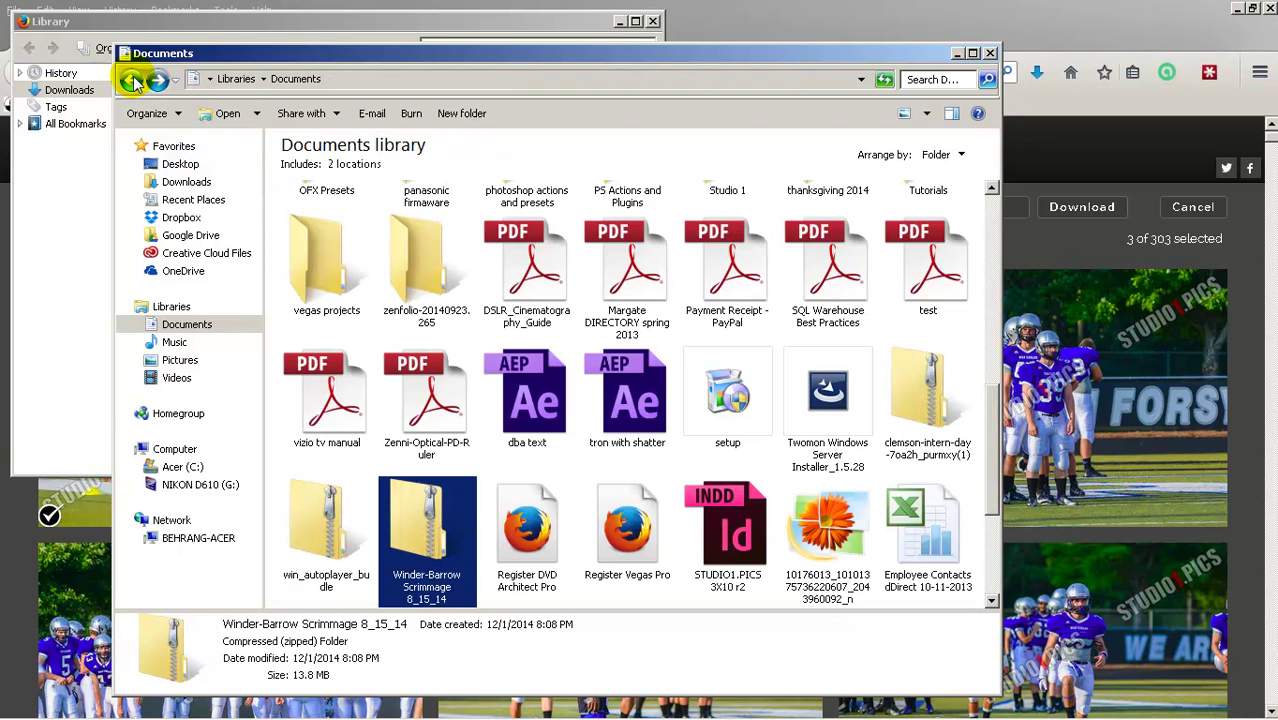
pyautogui.rightClick(444, 530)
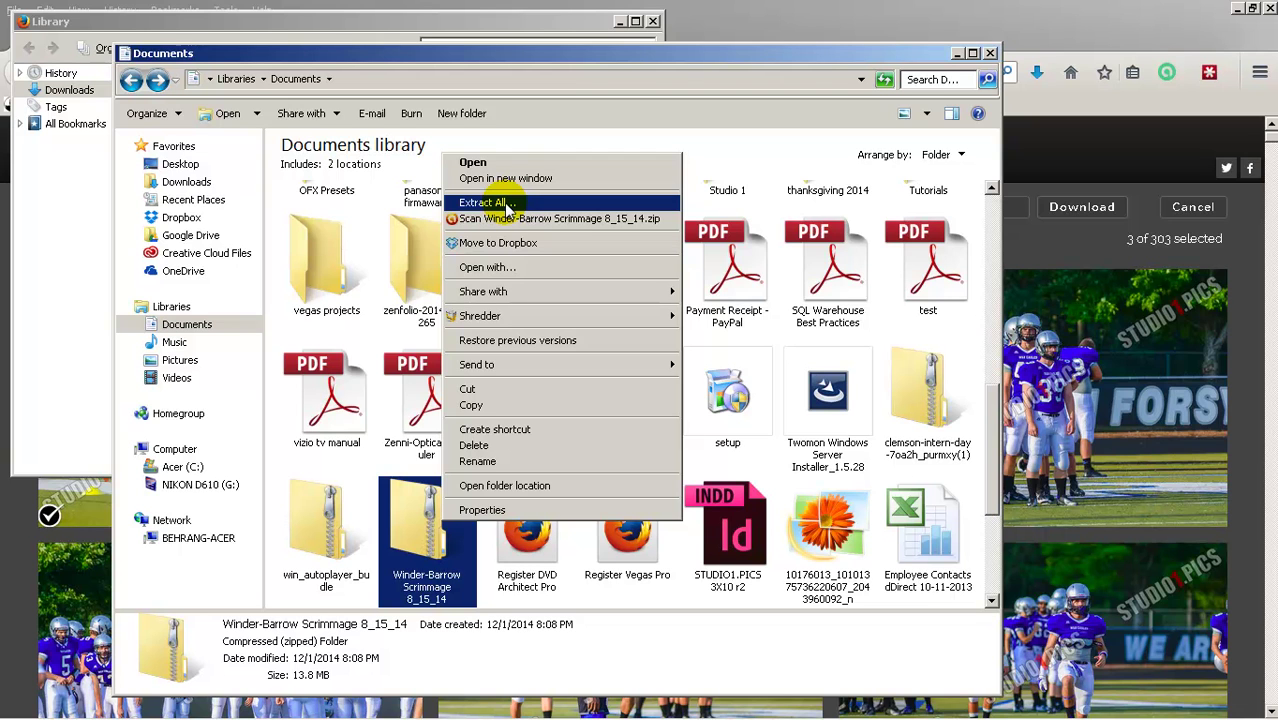
pyautogui.click(660, 124)
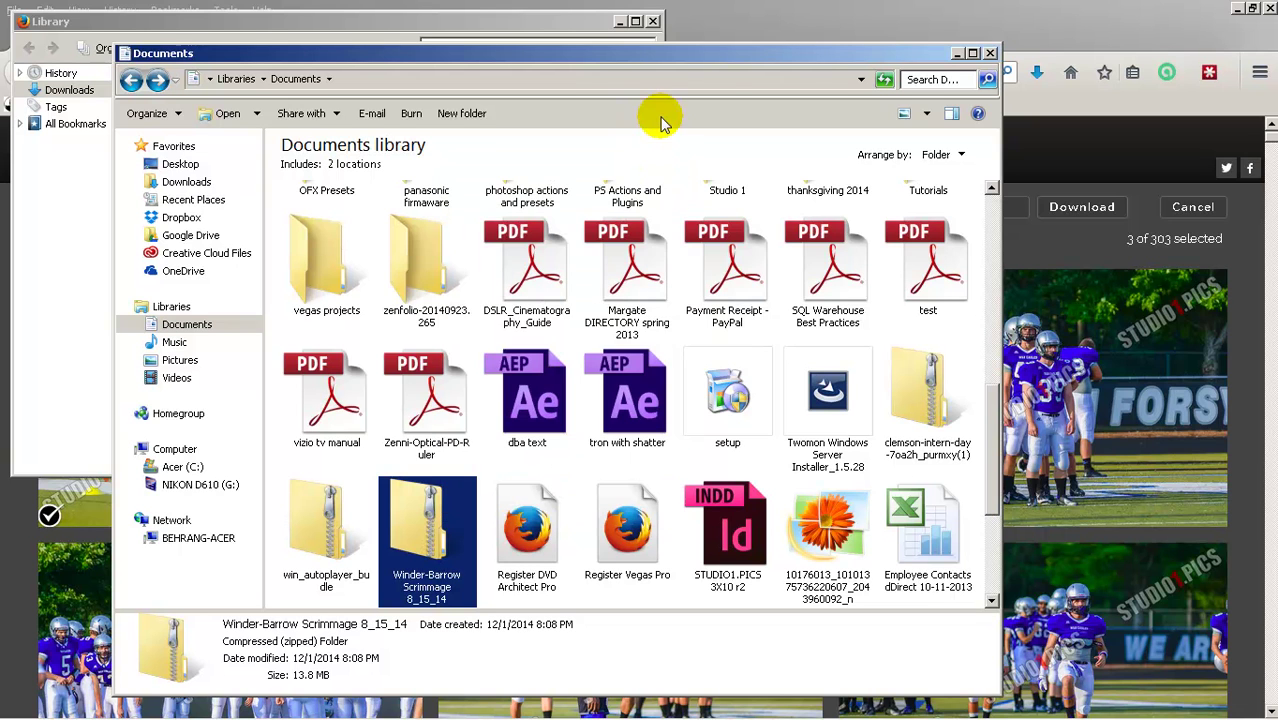
pyautogui.click(989, 52)
pyautogui.click(653, 21)
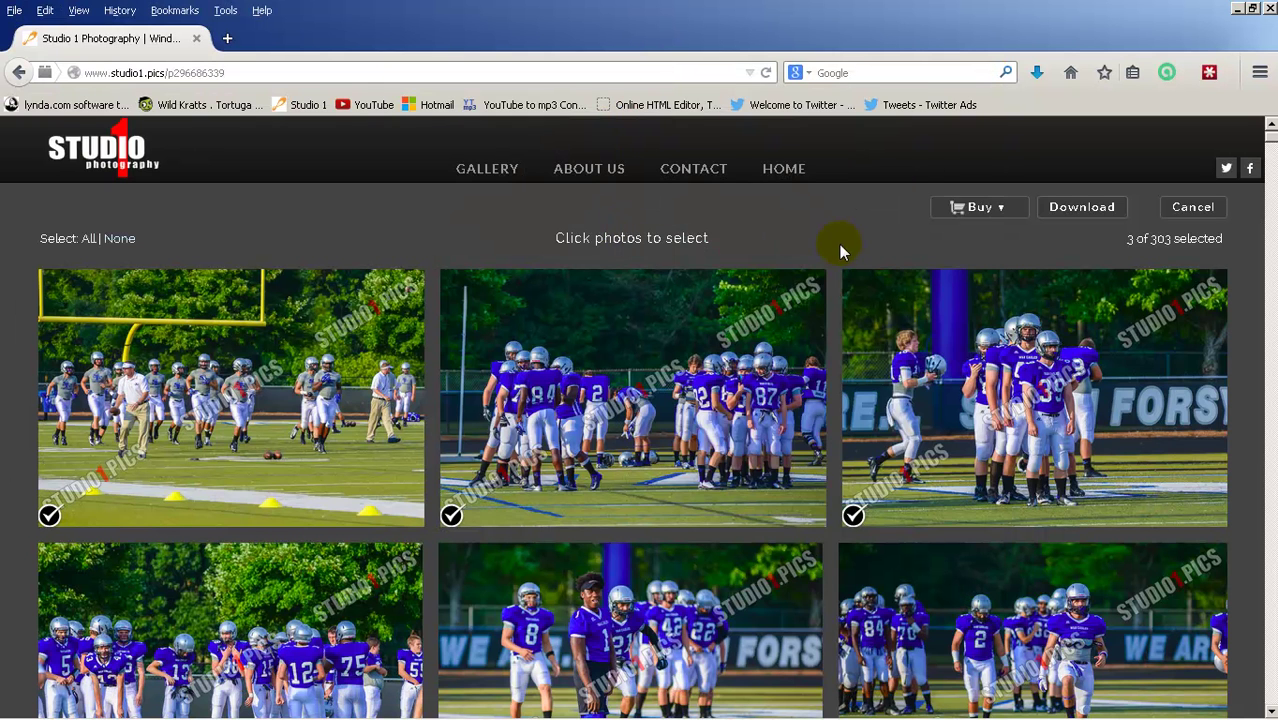
# Step: Cancel photo selection, return to South Forsyth Varsity Football, and open the Mountain View 8/22/14 album
pyautogui.click(1183, 212)
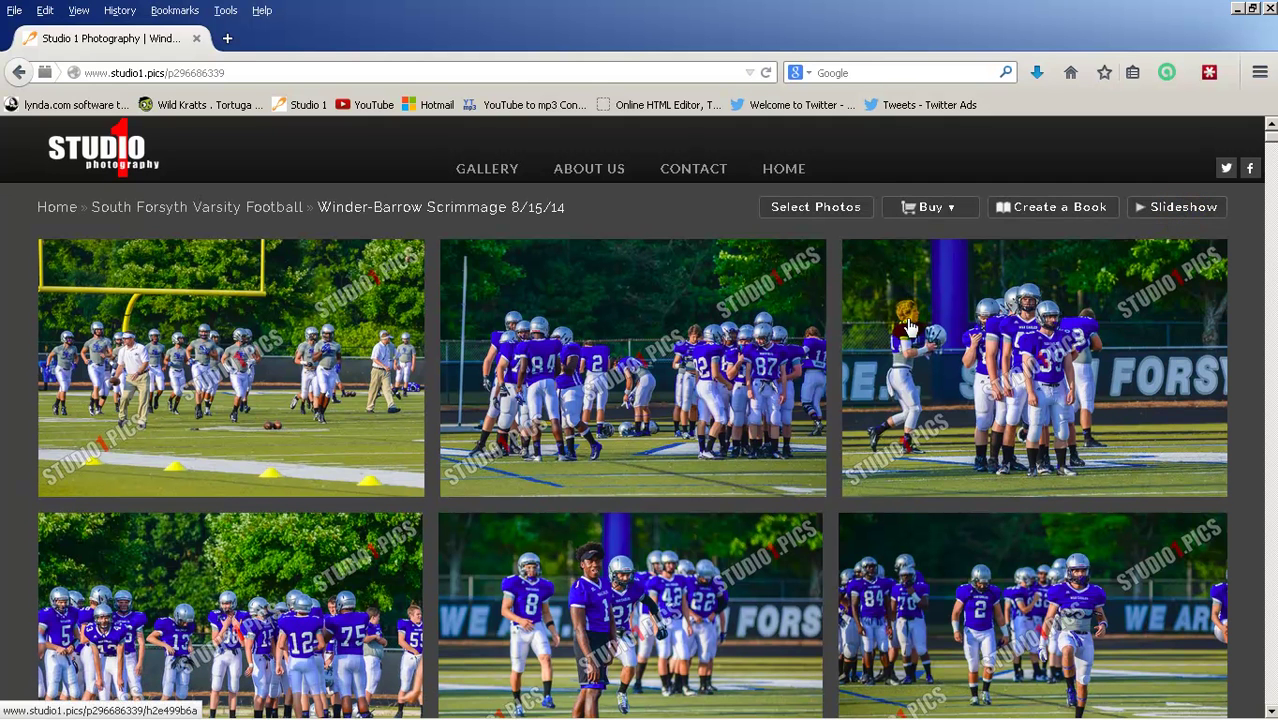
pyautogui.click(250, 216)
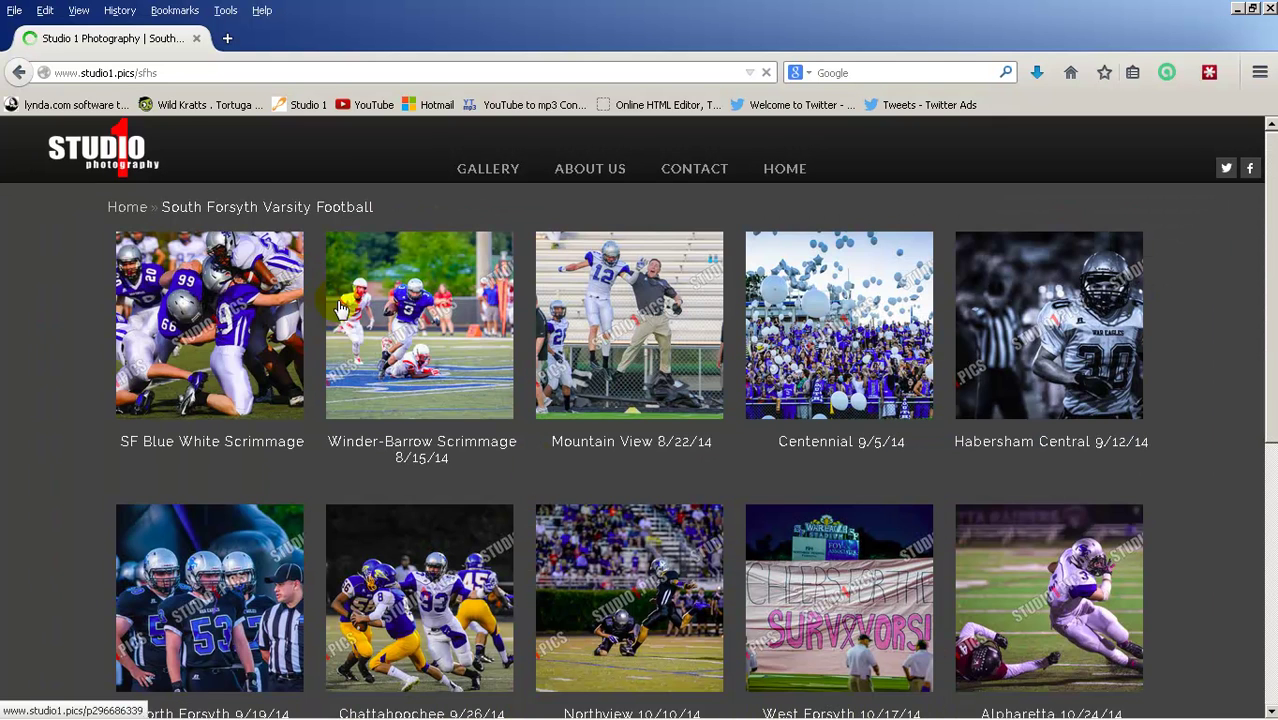
pyautogui.click(631, 397)
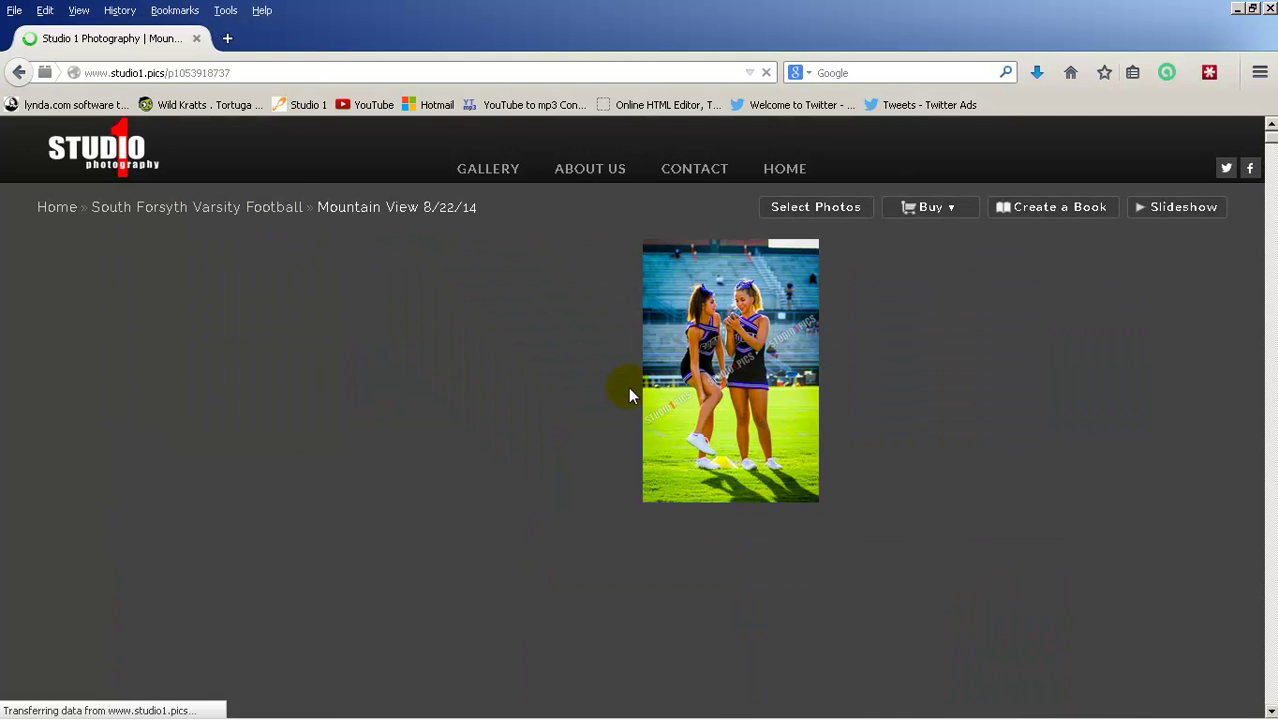
# Step: Select the two-cheerleader photo and the squad group photo, making 2 of 333 selected
pyautogui.click(829, 210)
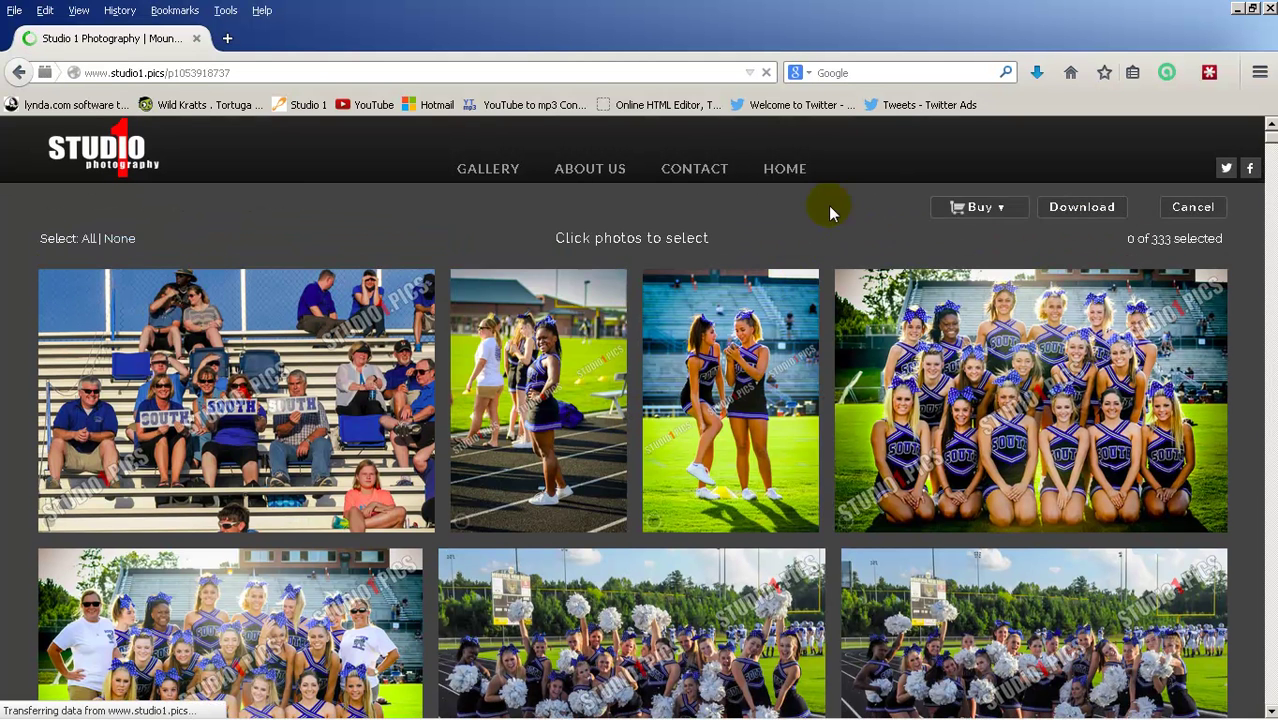
pyautogui.click(652, 524)
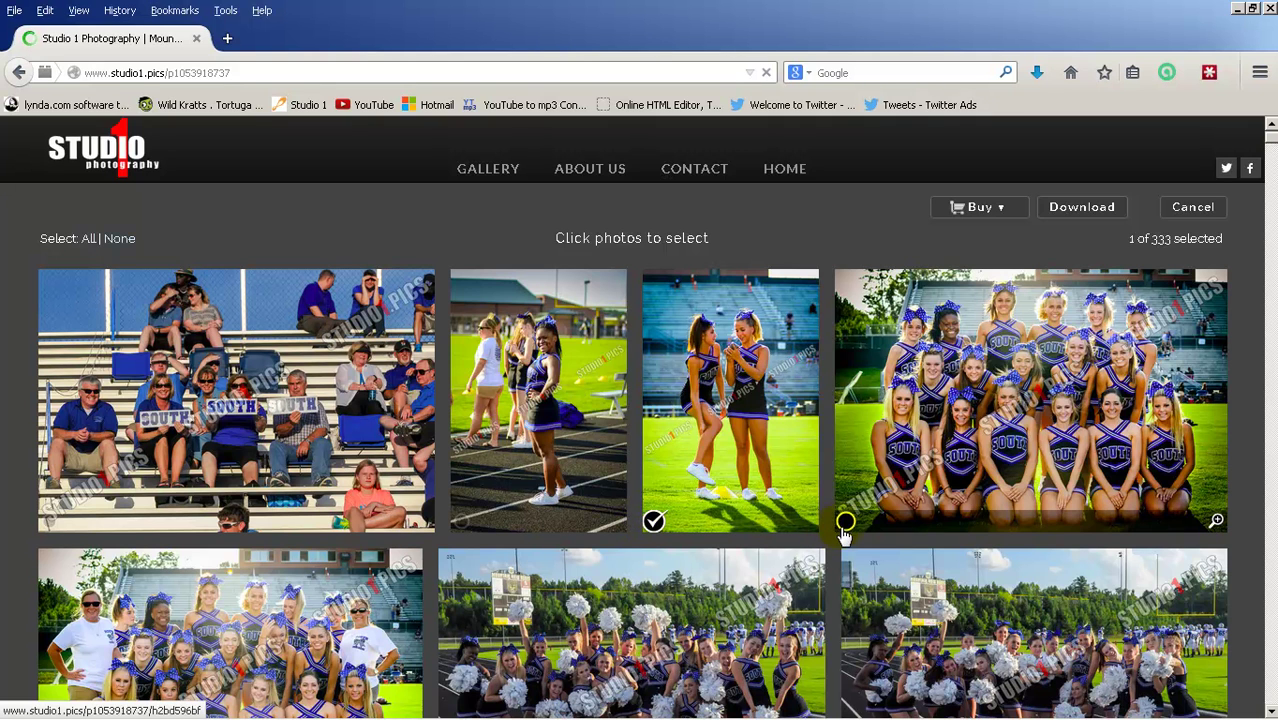
pyautogui.click(845, 522)
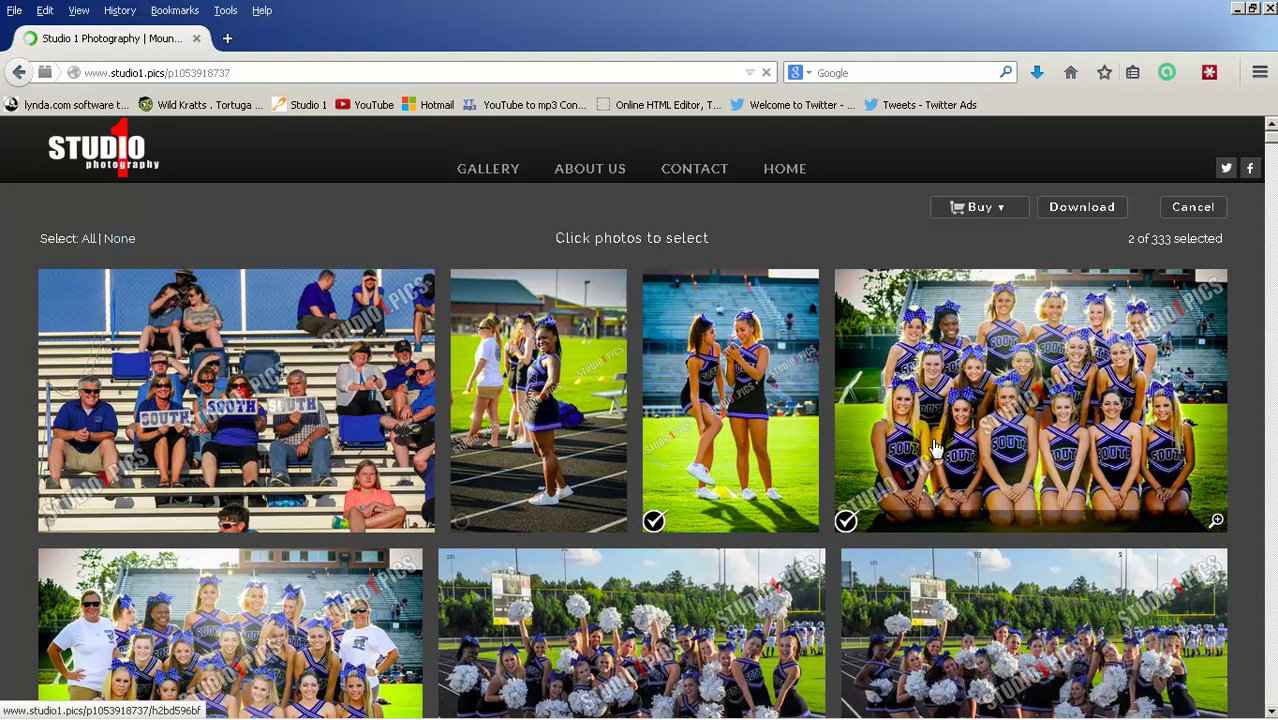
# Step: Download the two photos with the password, save Mountain View 8_22_14.zip, and view Firefox's downloads list
pyautogui.click(1082, 212)
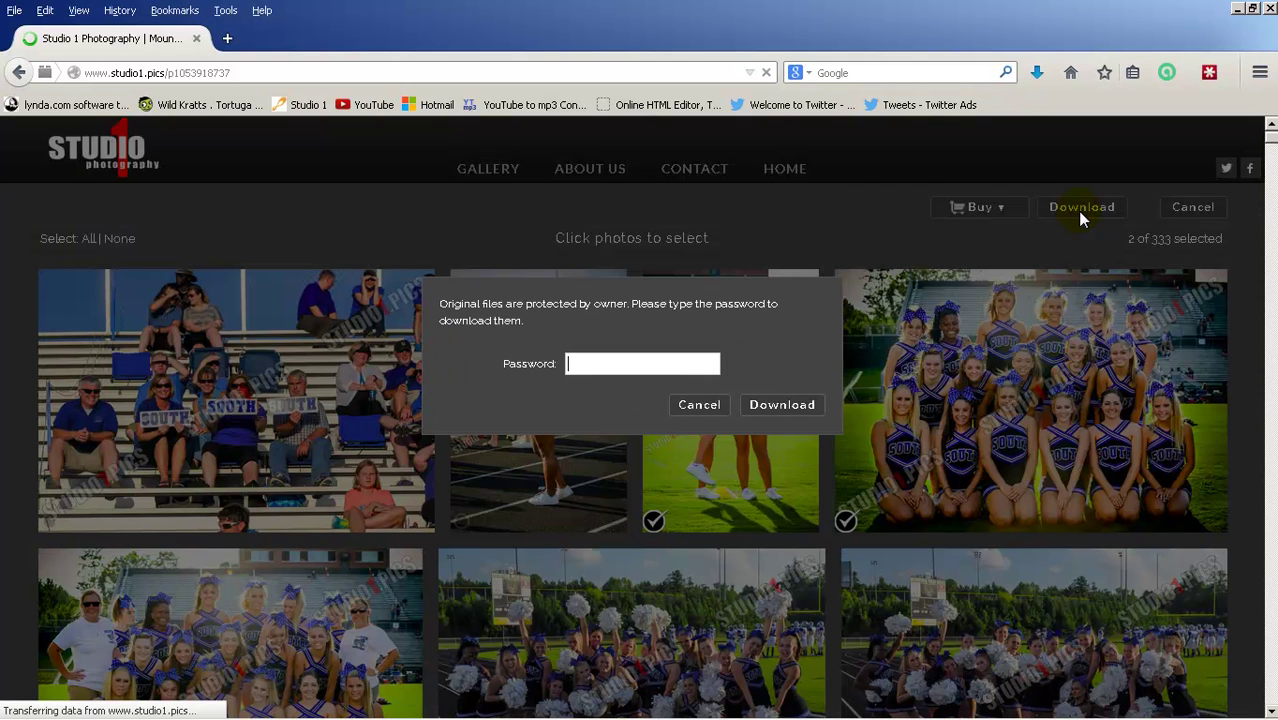
pyautogui.write('•••••••••••')
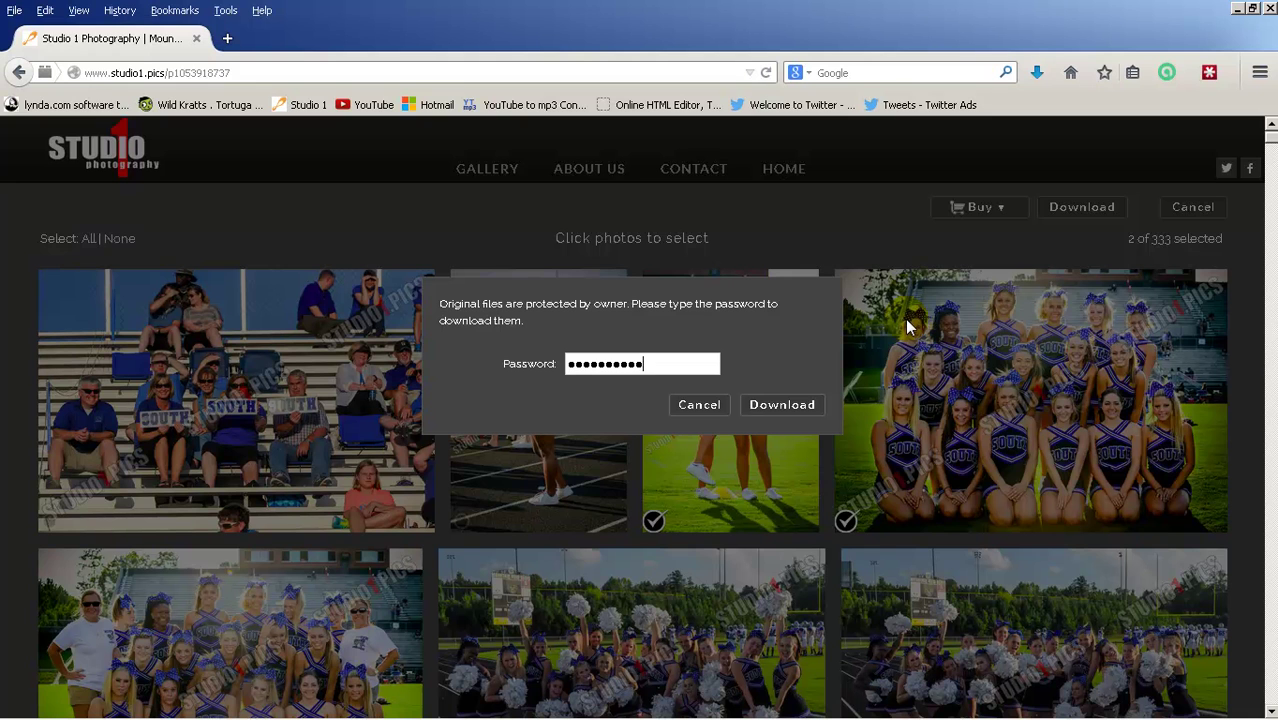
pyautogui.click(788, 405)
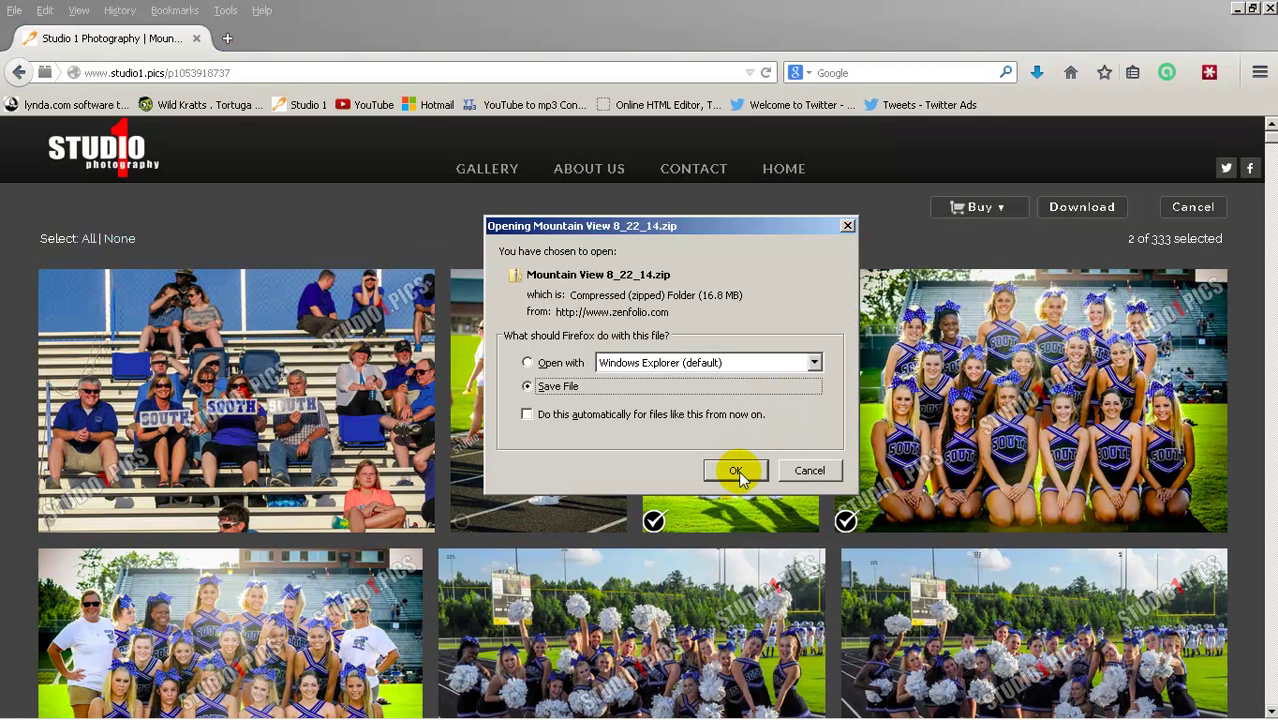
pyautogui.click(736, 471)
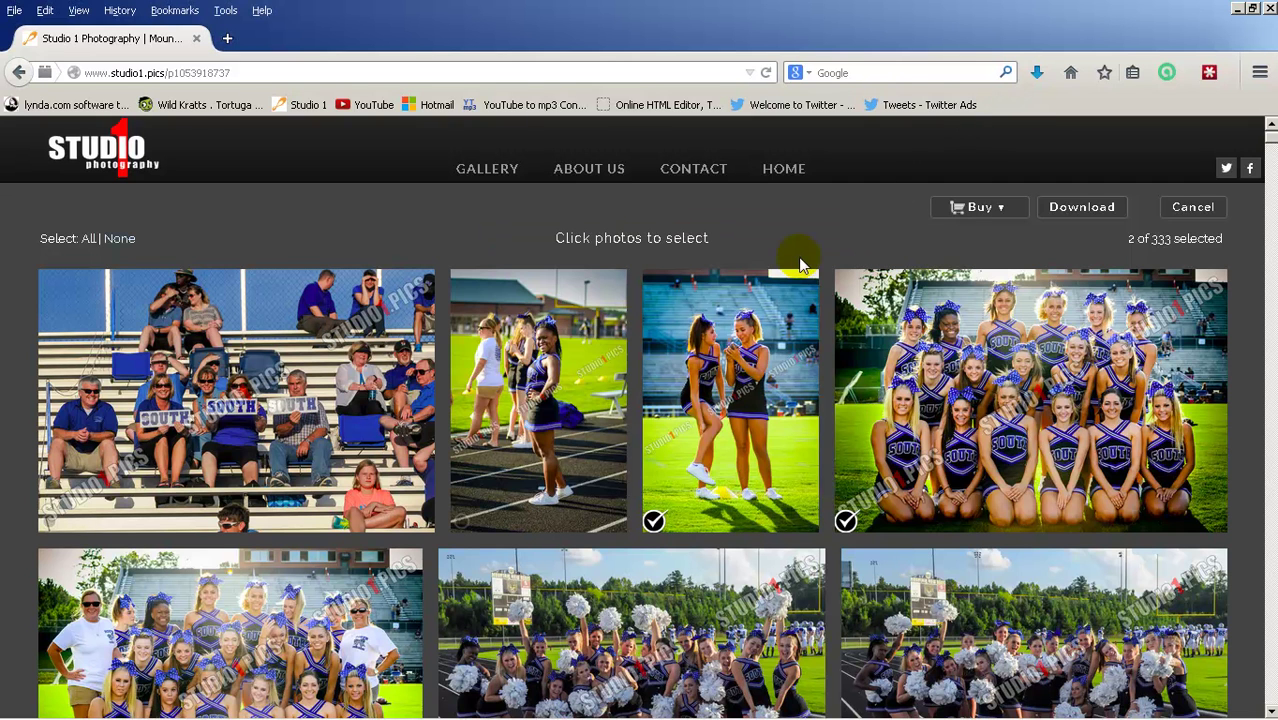
pyautogui.click(228, 12)
pyautogui.click(248, 31)
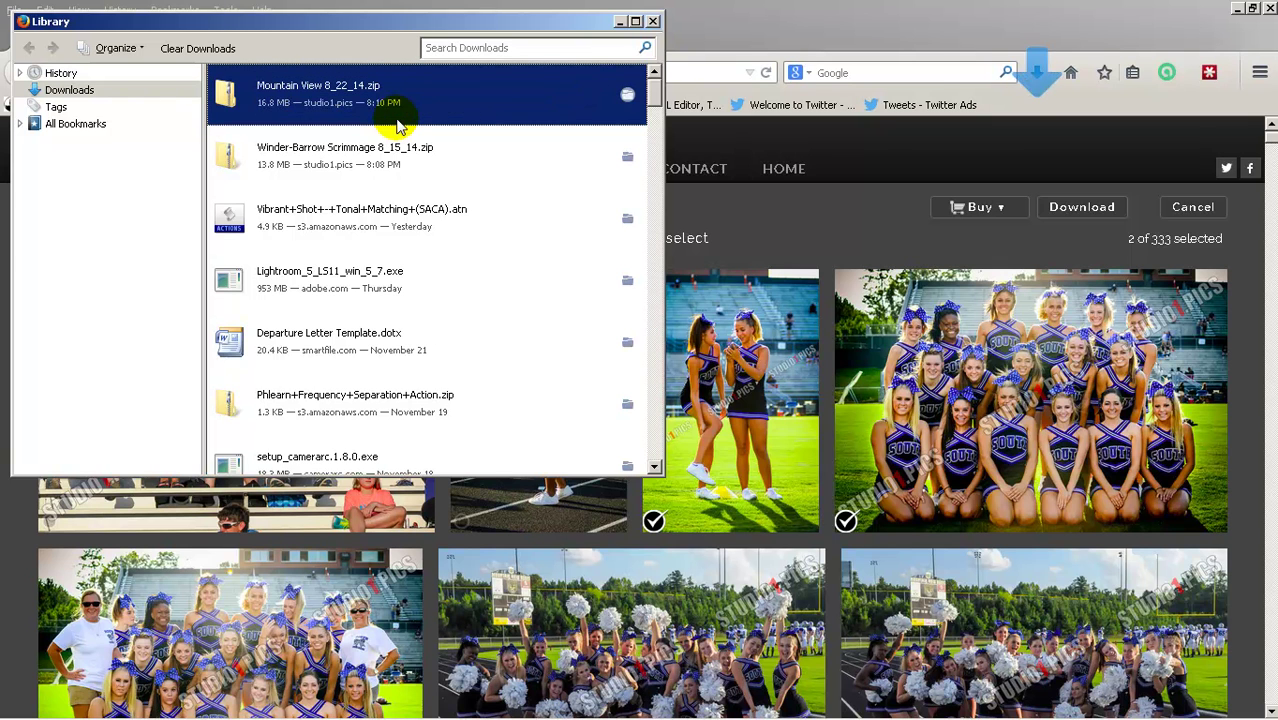
# Step: Open the folder on disk containing Mountain View 8_22_14.zip from the Library downloads list
pyautogui.rightClick(406, 108)
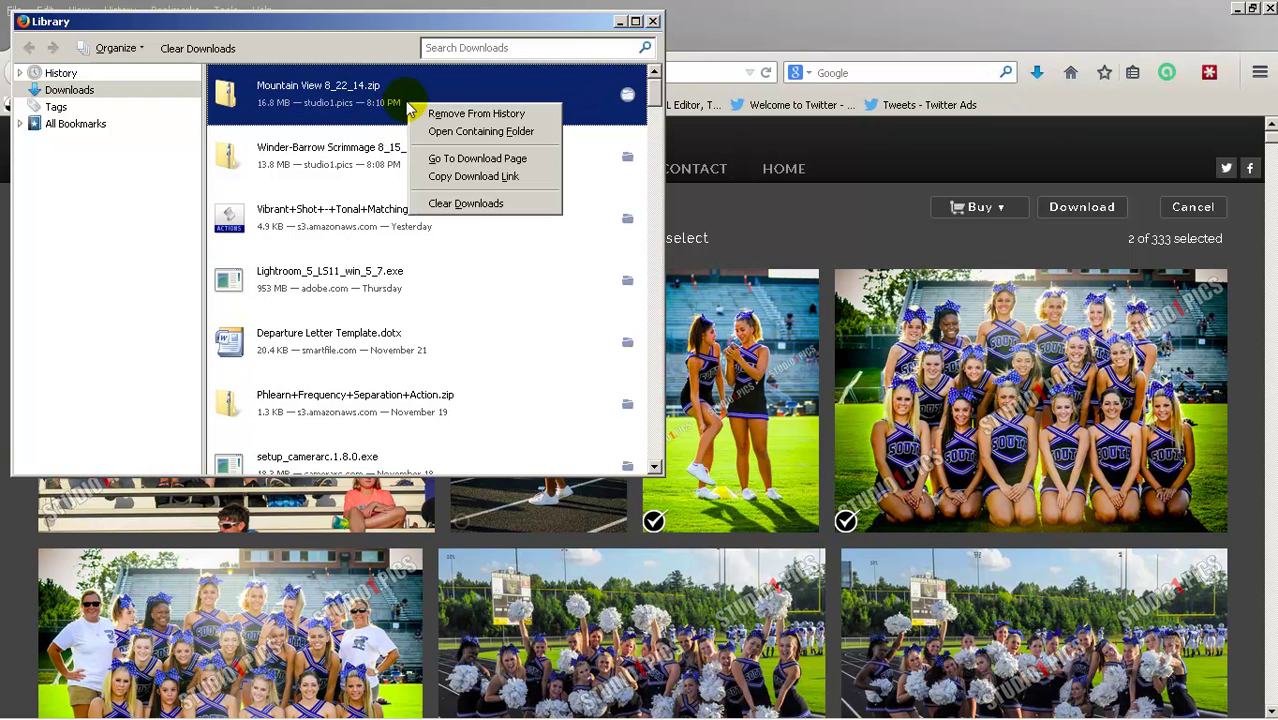
pyautogui.click(430, 131)
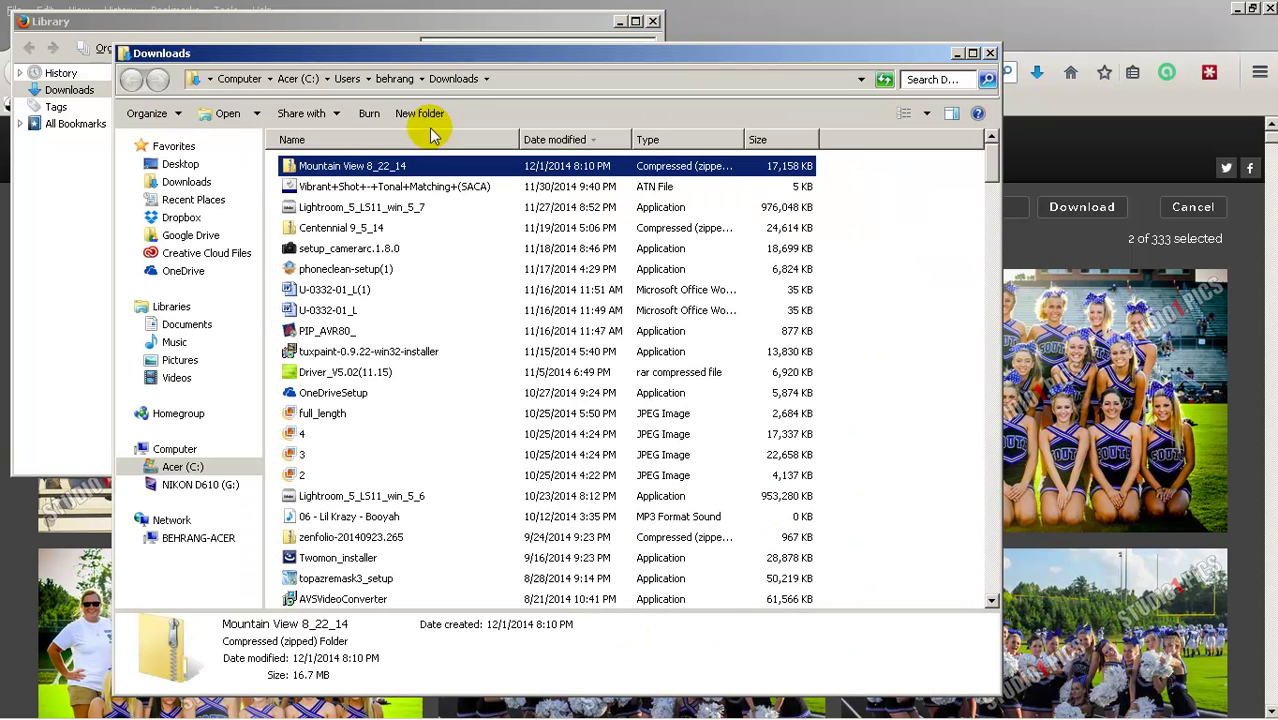
# Step: Cut the Mountain View 8_22_14 zip from Downloads, paste it into Documents, and close Explorer
pyautogui.rightClick(387, 168)
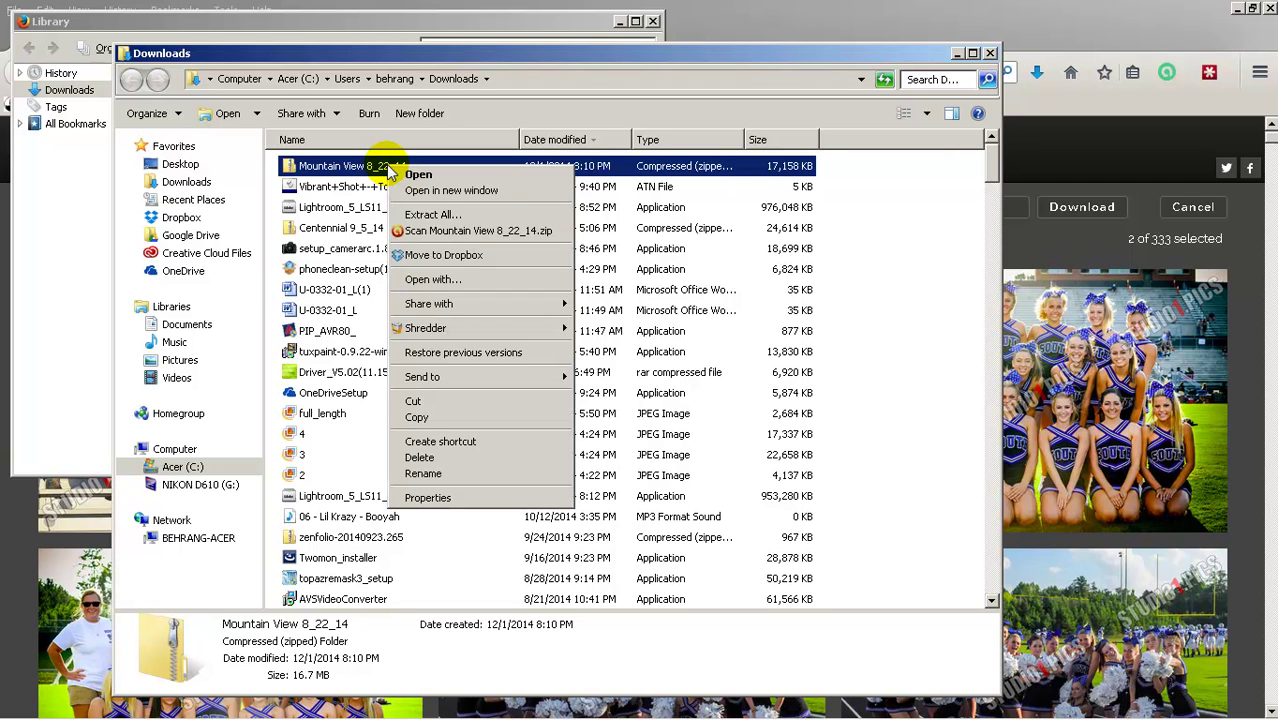
pyautogui.click(440, 401)
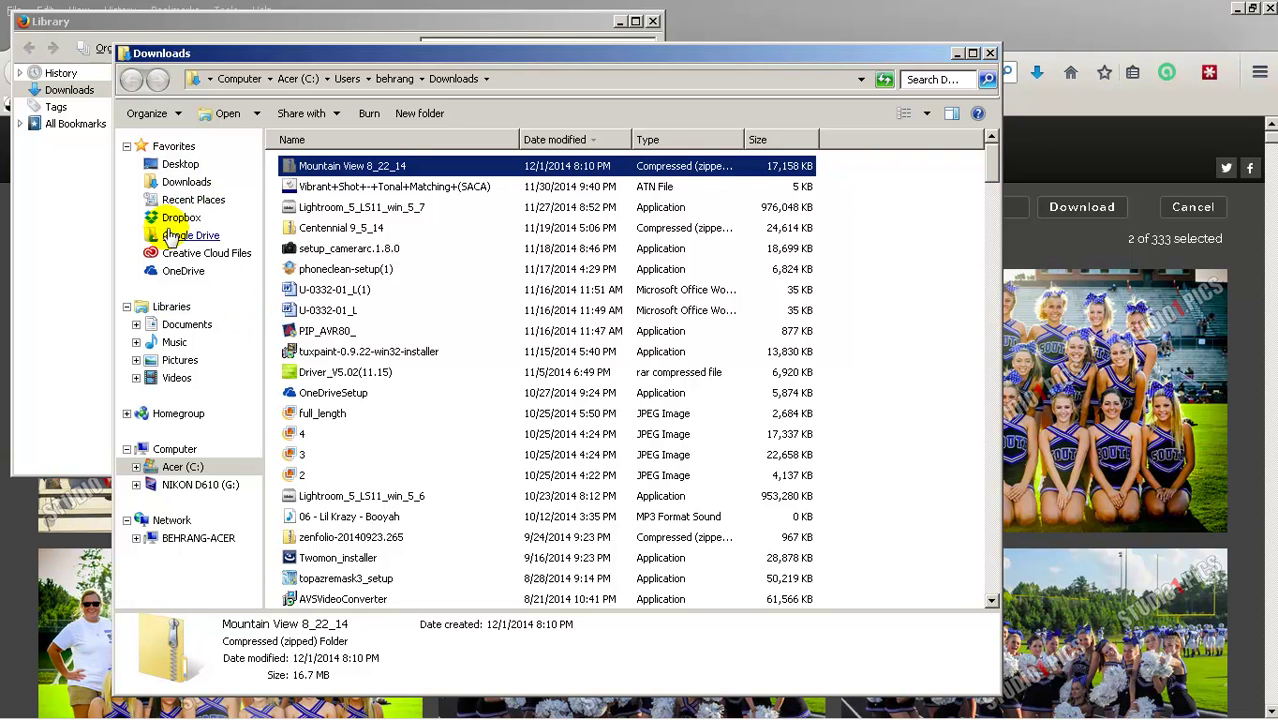
pyautogui.click(180, 326)
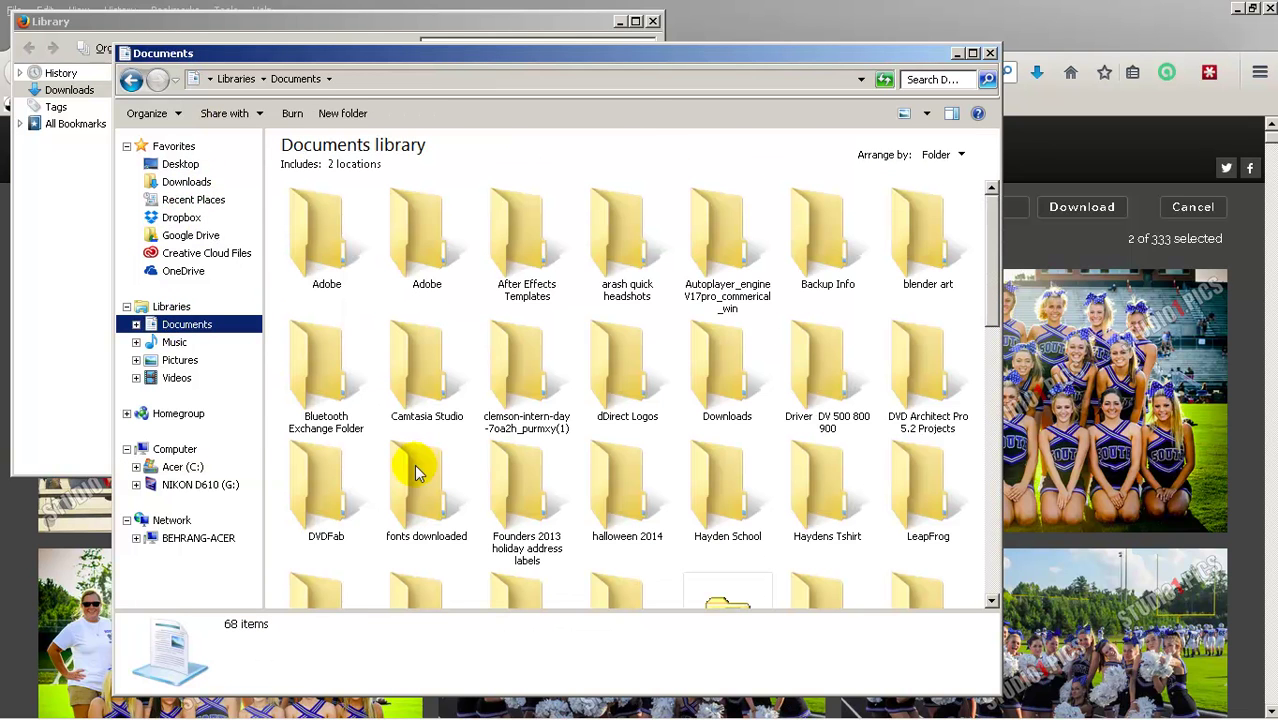
pyautogui.click(465, 476)
pyautogui.rightClick(465, 476)
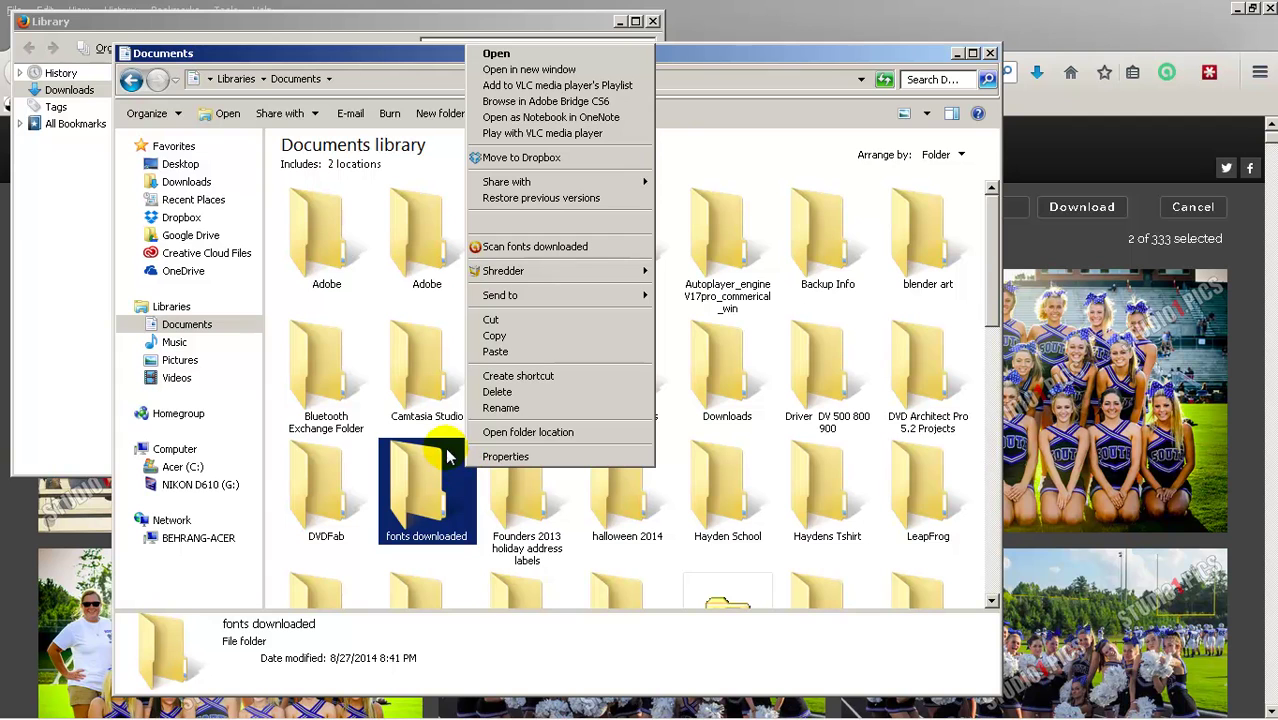
pyautogui.click(727, 168)
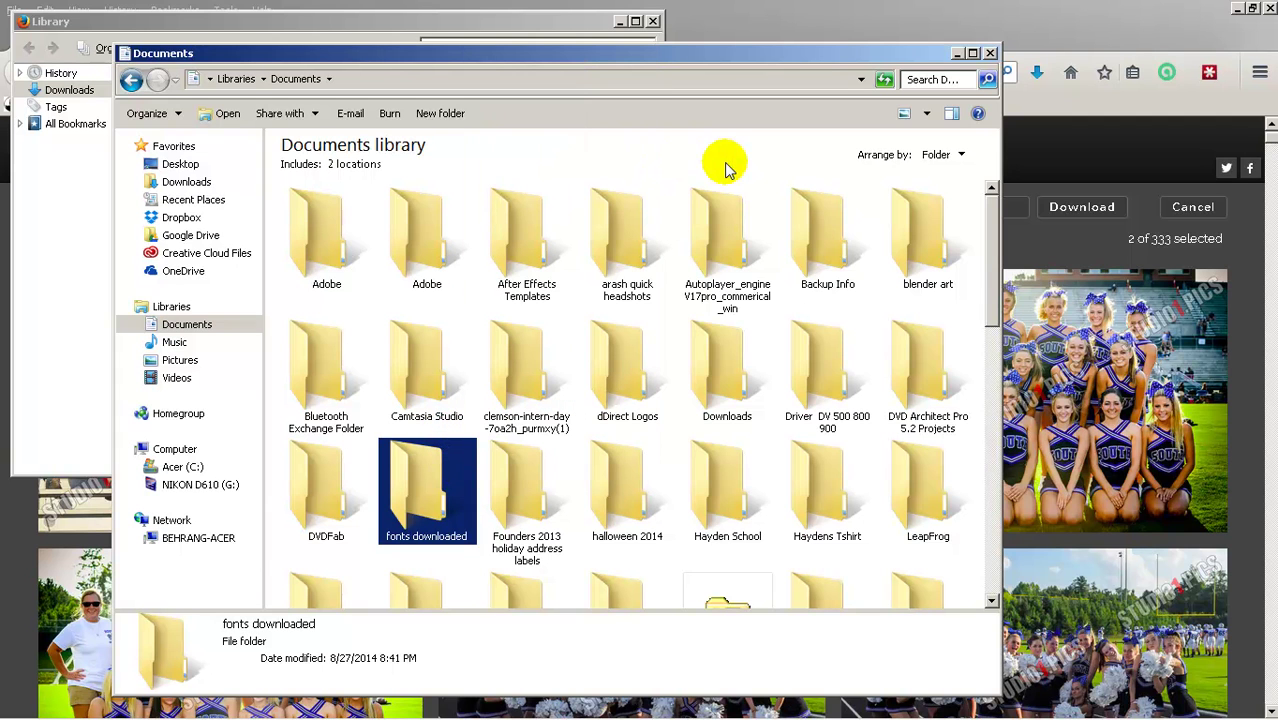
pyautogui.rightClick(772, 204)
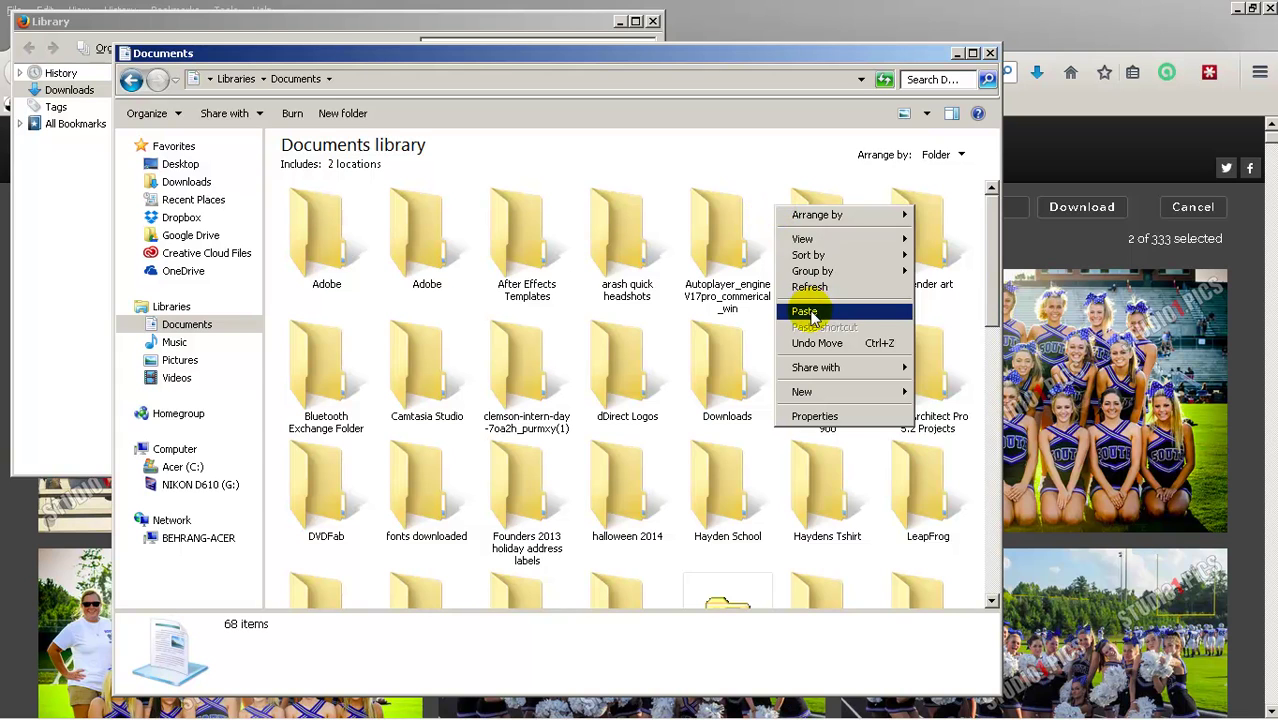
pyautogui.click(806, 311)
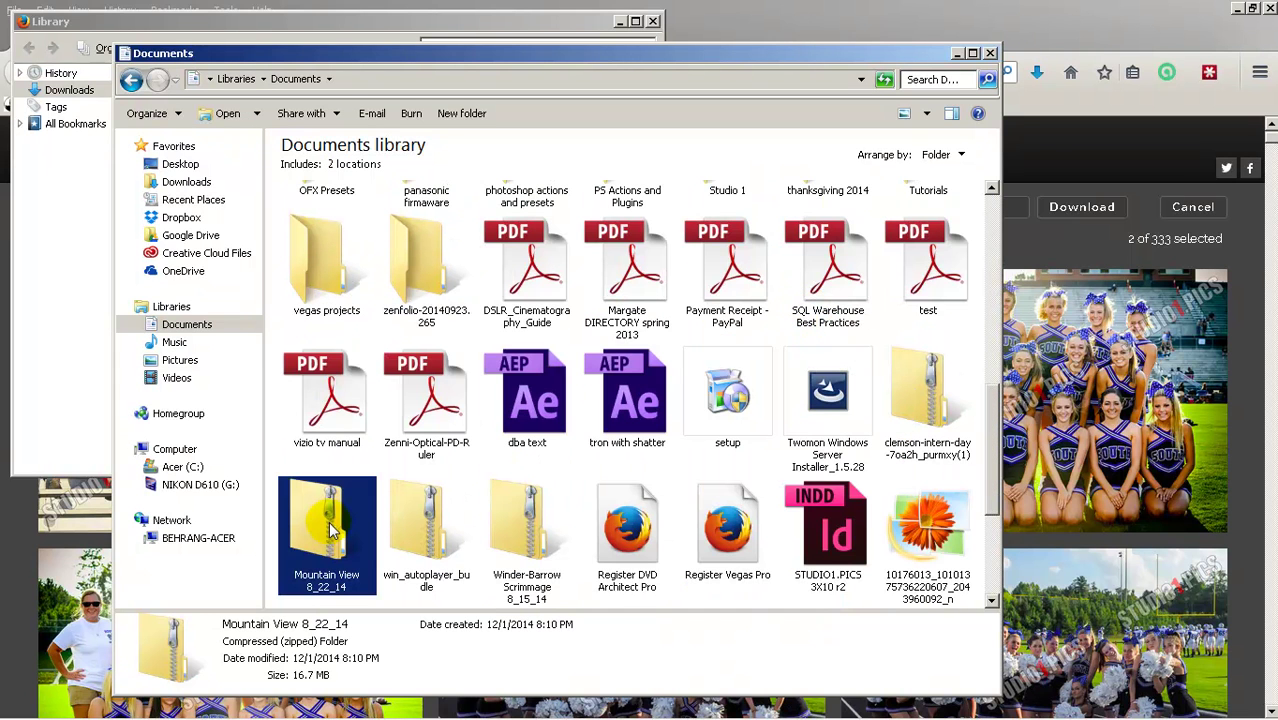
pyautogui.click(990, 52)
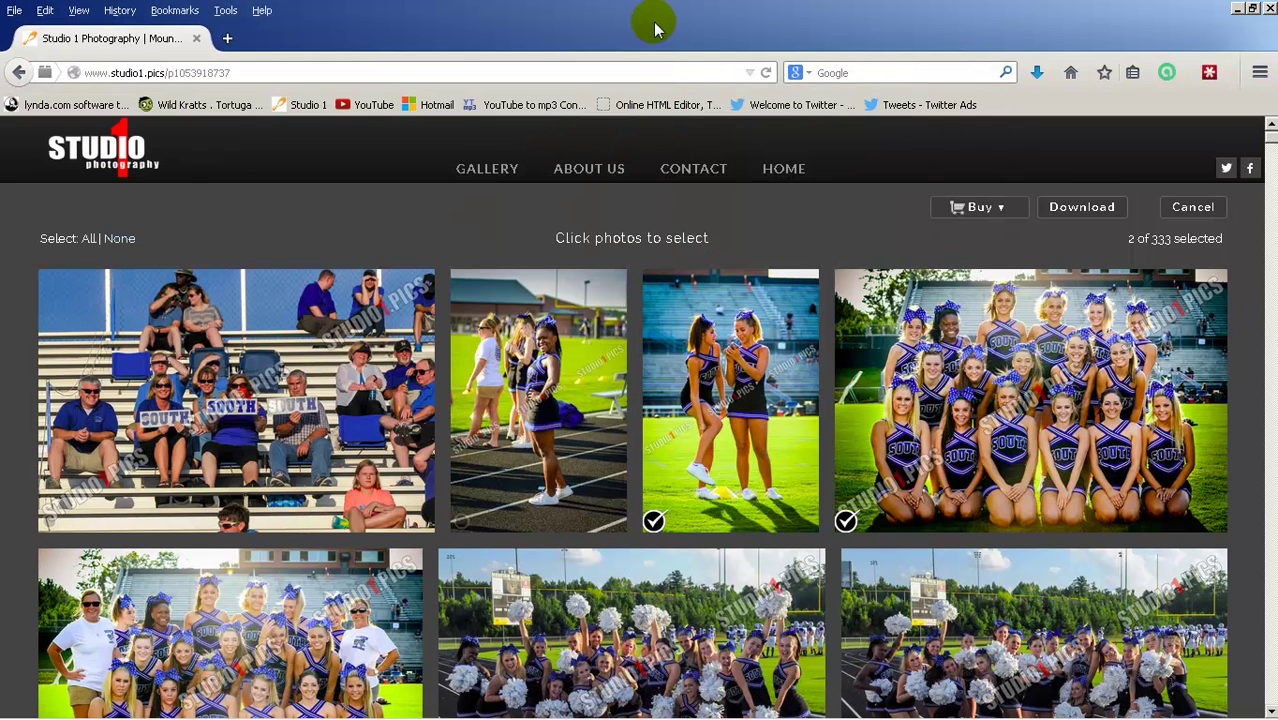
# Step: Close the downloads list and cancel photo selection mode
pyautogui.click(652, 21)
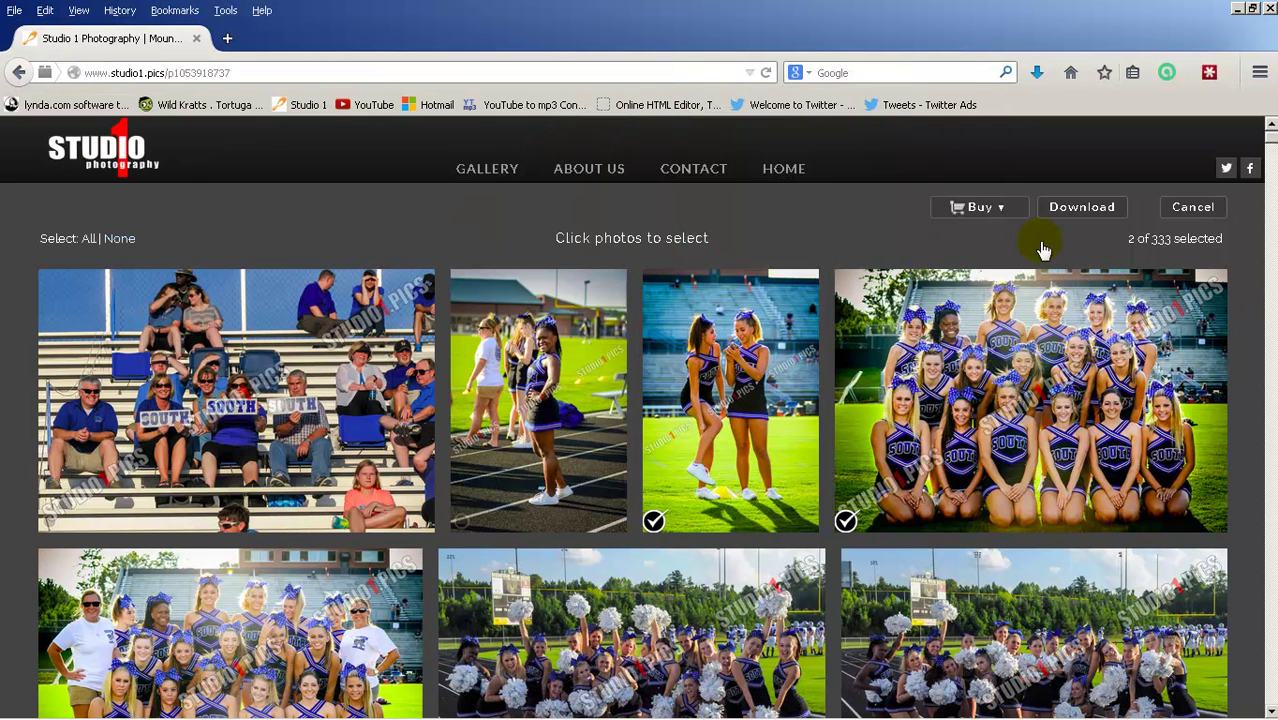
pyautogui.moveTo(1079, 262)
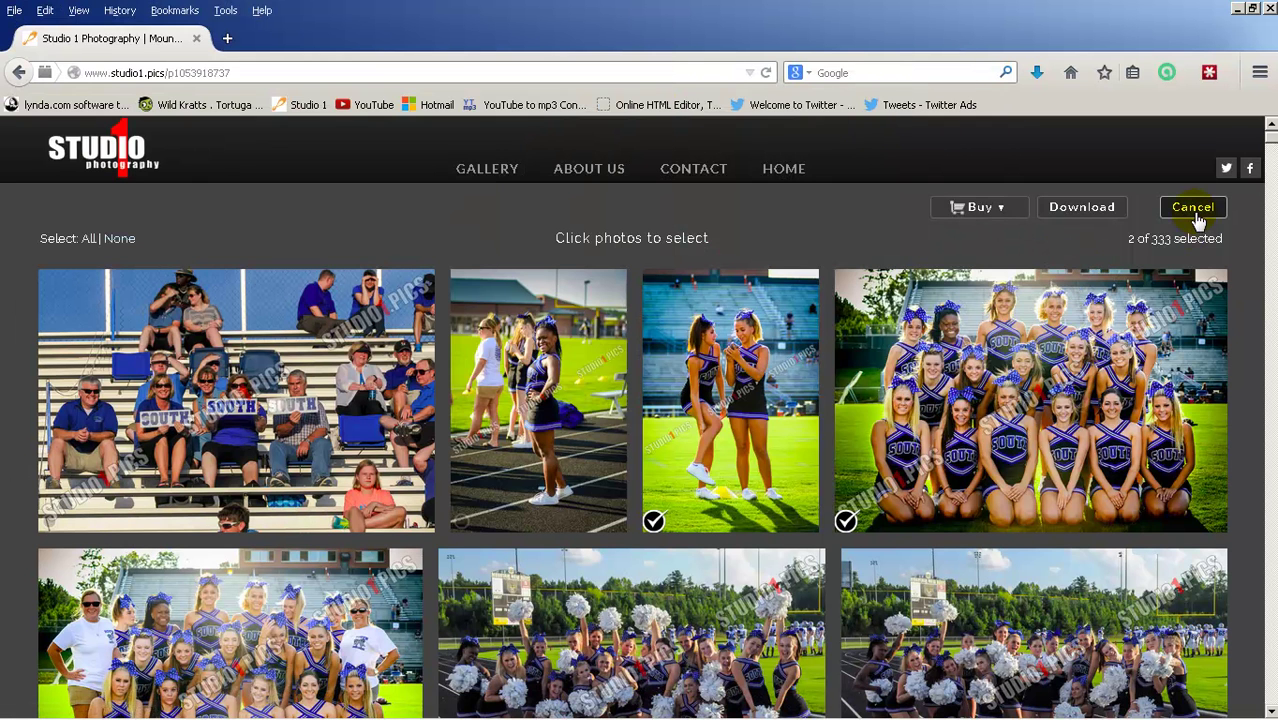
pyautogui.click(1193, 207)
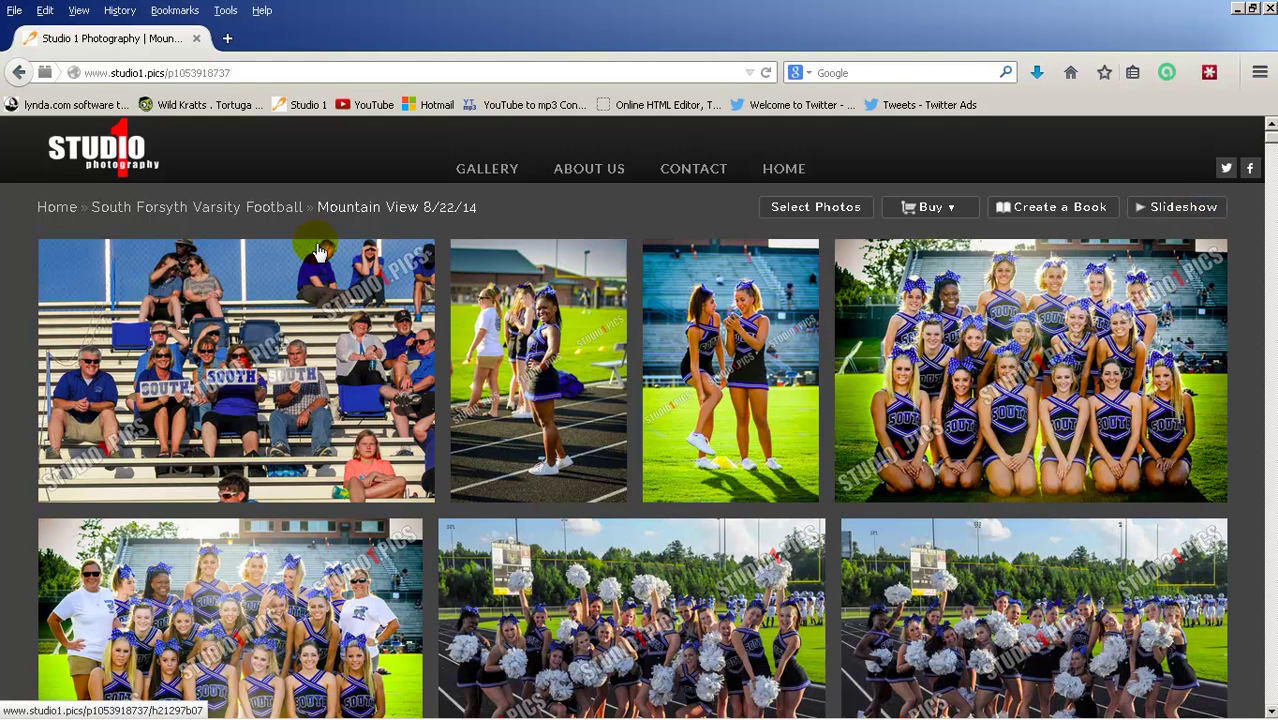
# Step: Browse the galleries to South Forsyth JV Football and open the SFJV vs West album
pyautogui.click(487, 169)
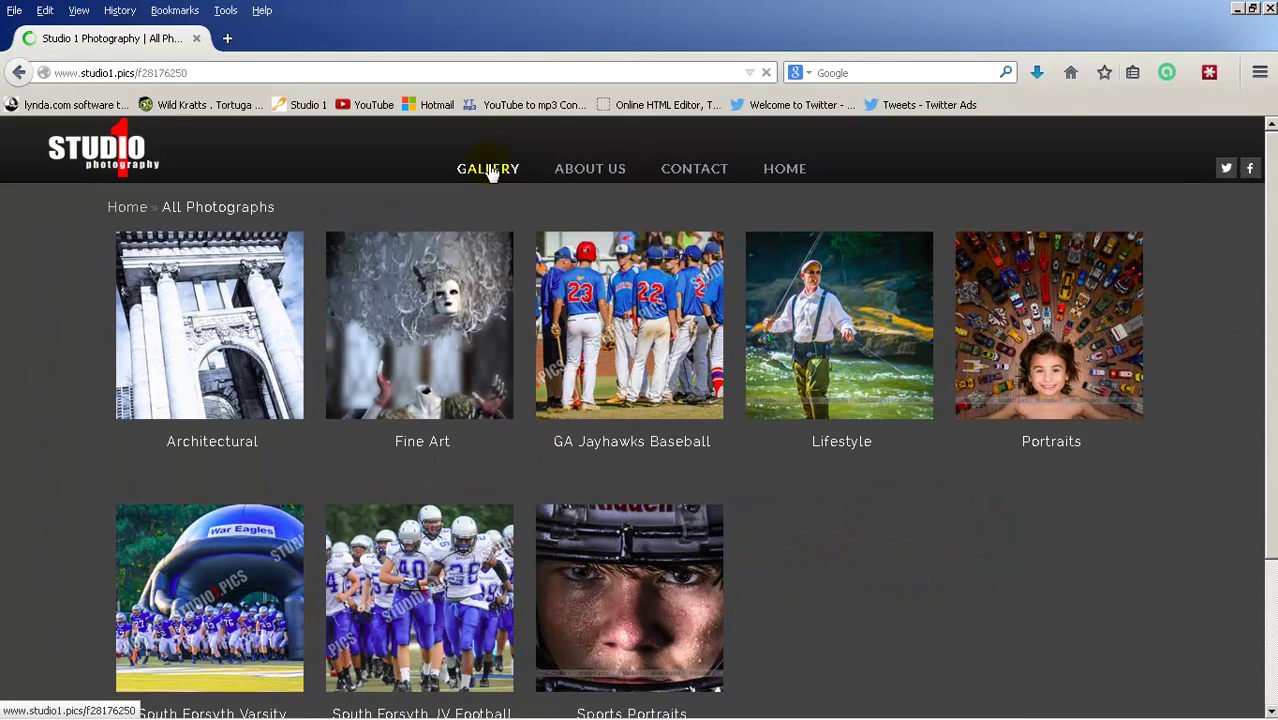
pyautogui.scroll(-2, 410, 590)
pyautogui.click(410, 590)
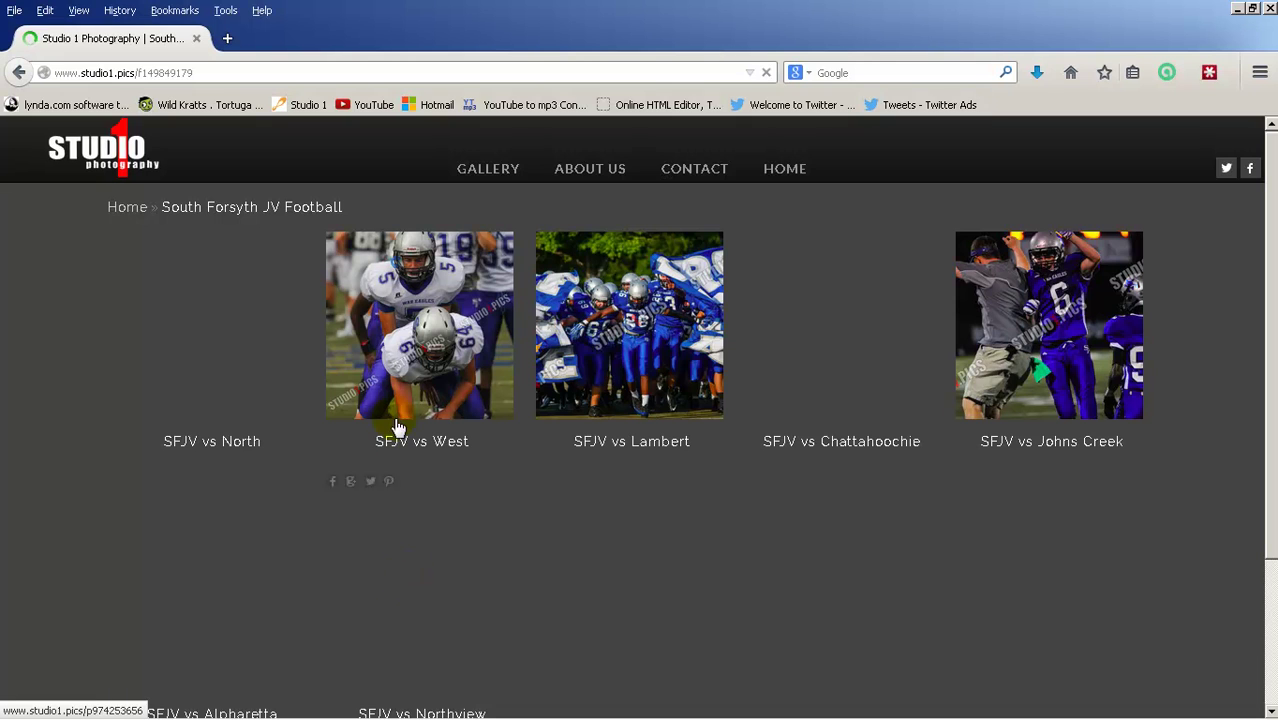
pyautogui.click(418, 355)
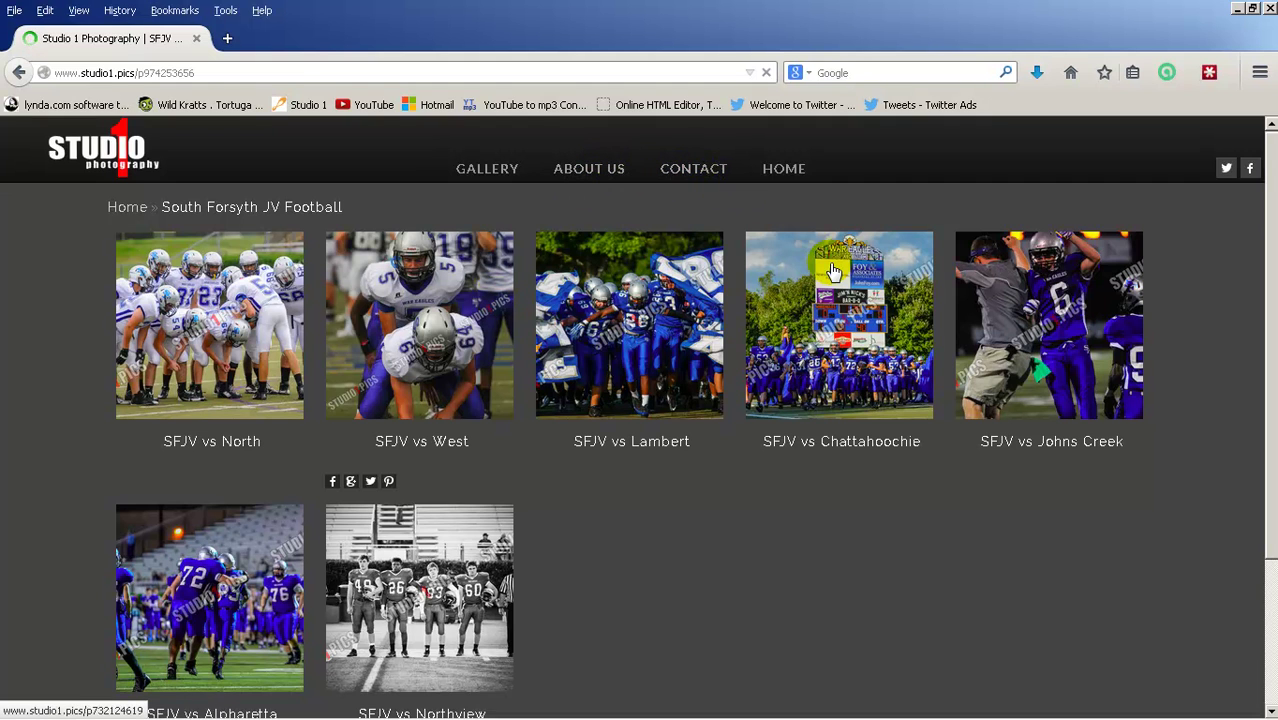
pyautogui.moveTo(1080, 712)
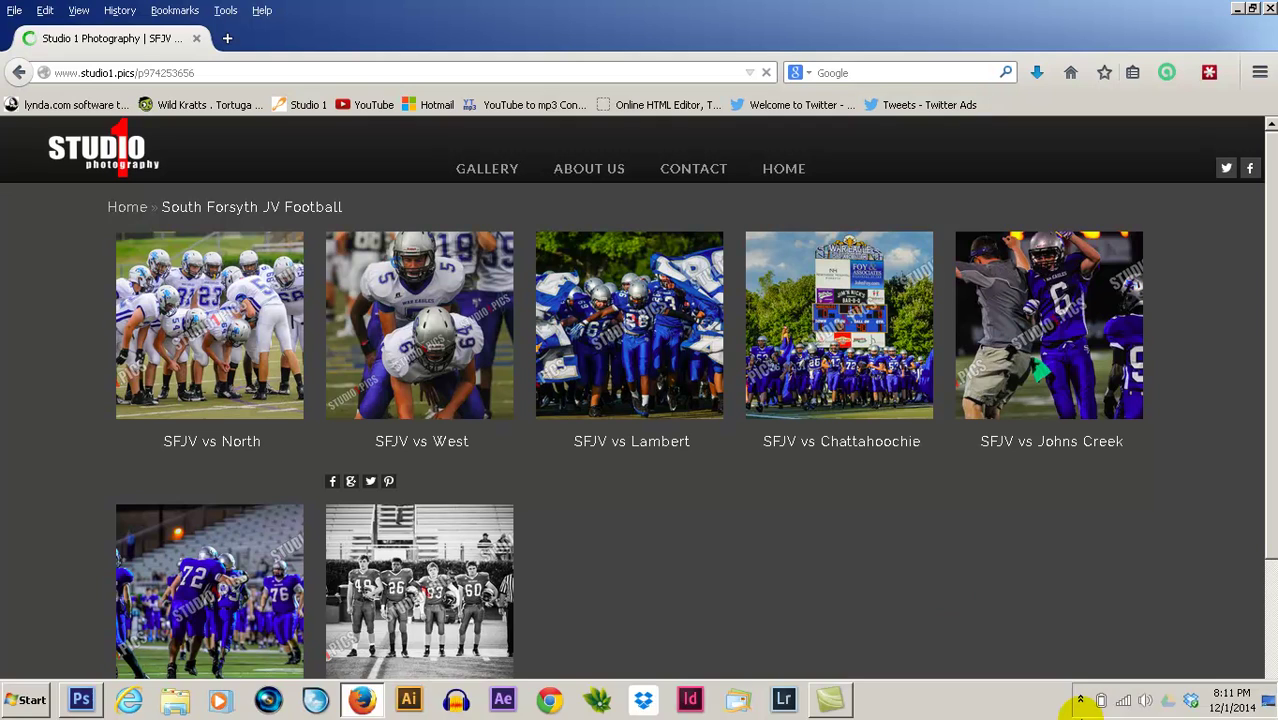